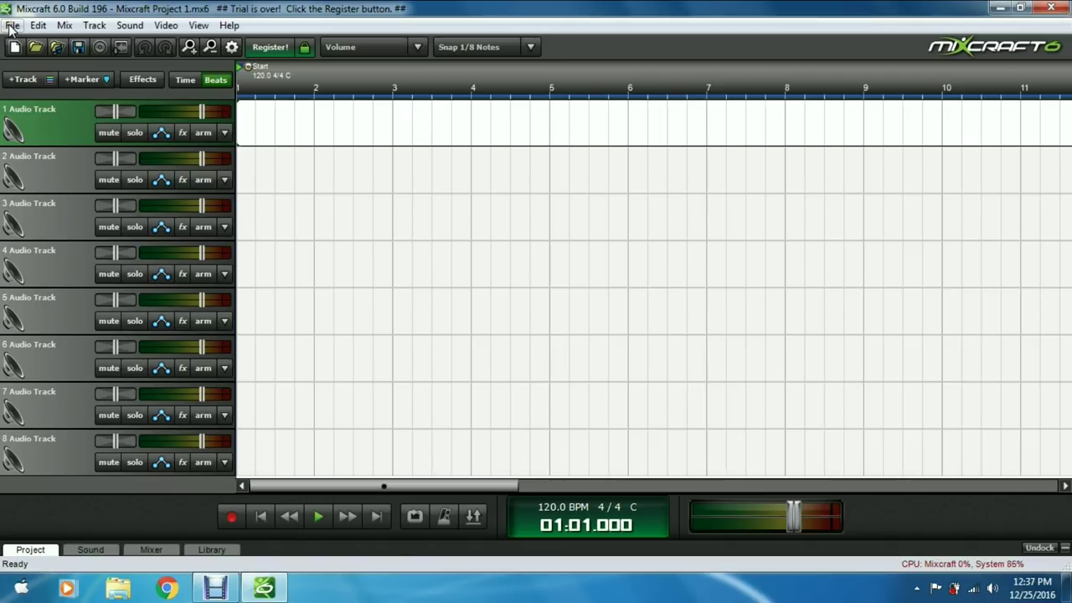
# Step: Create a new project named "Record 1" with the Record Yourself Or Your Band setup
pyautogui.click(12, 27)
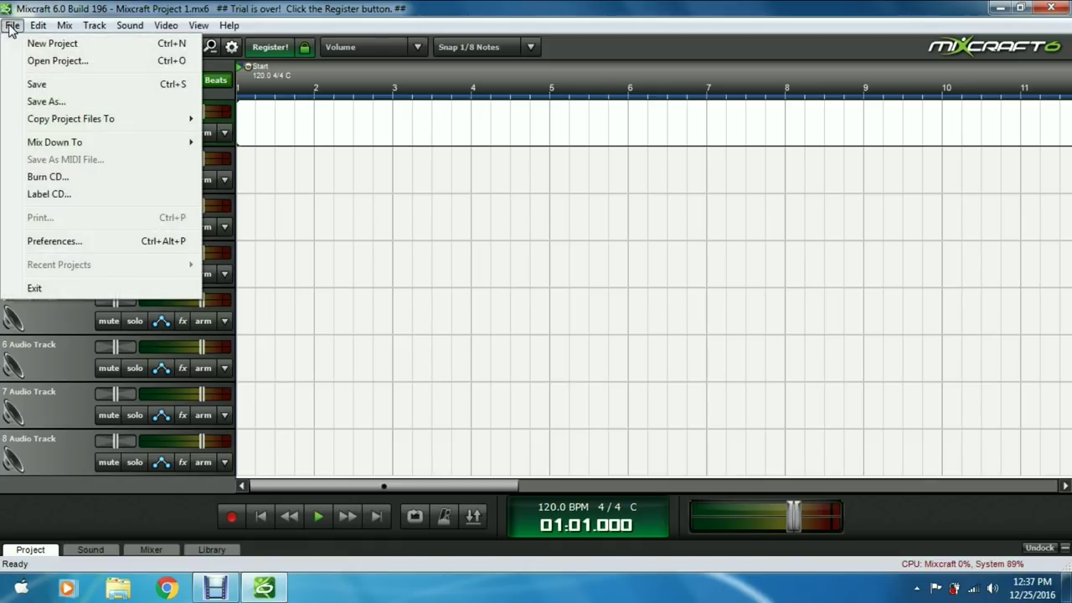
pyautogui.click(97, 45)
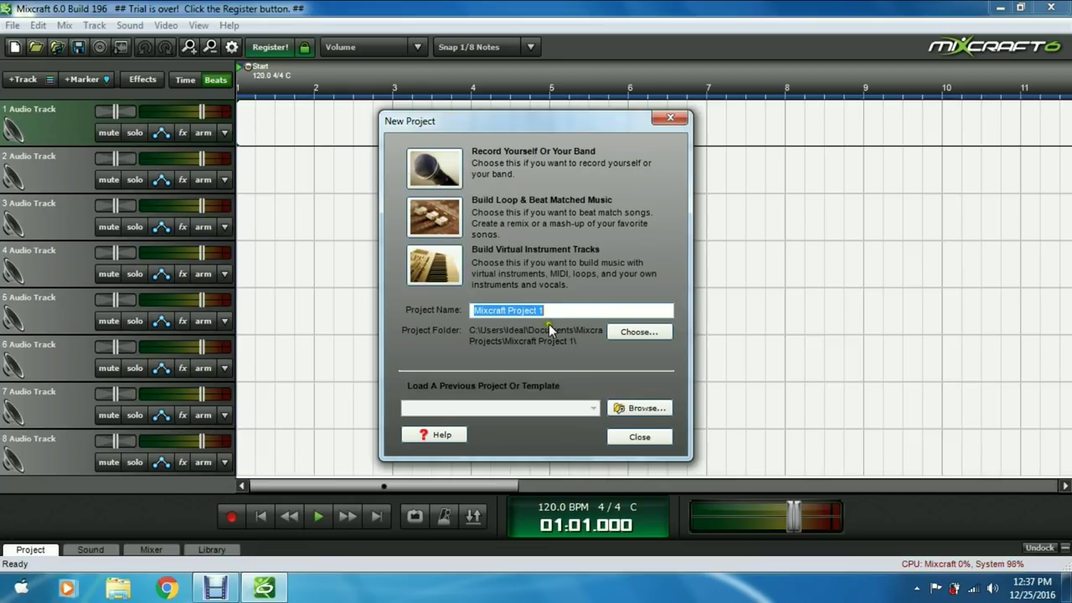
pyautogui.moveTo(554, 309); pyautogui.dragTo(459, 330)
pyautogui.write('Record 1')
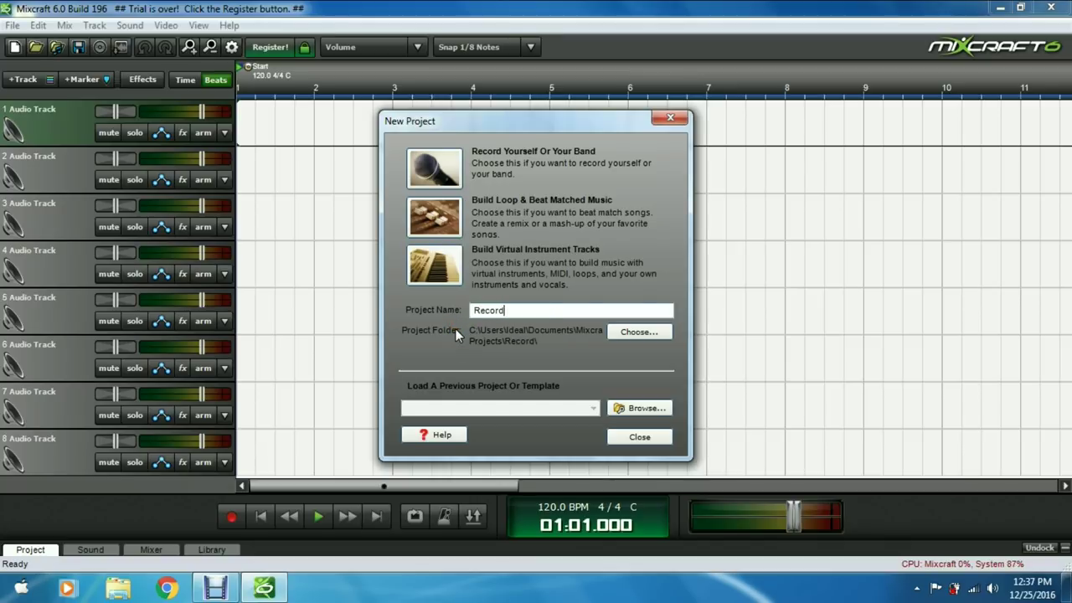
pyautogui.click(437, 170)
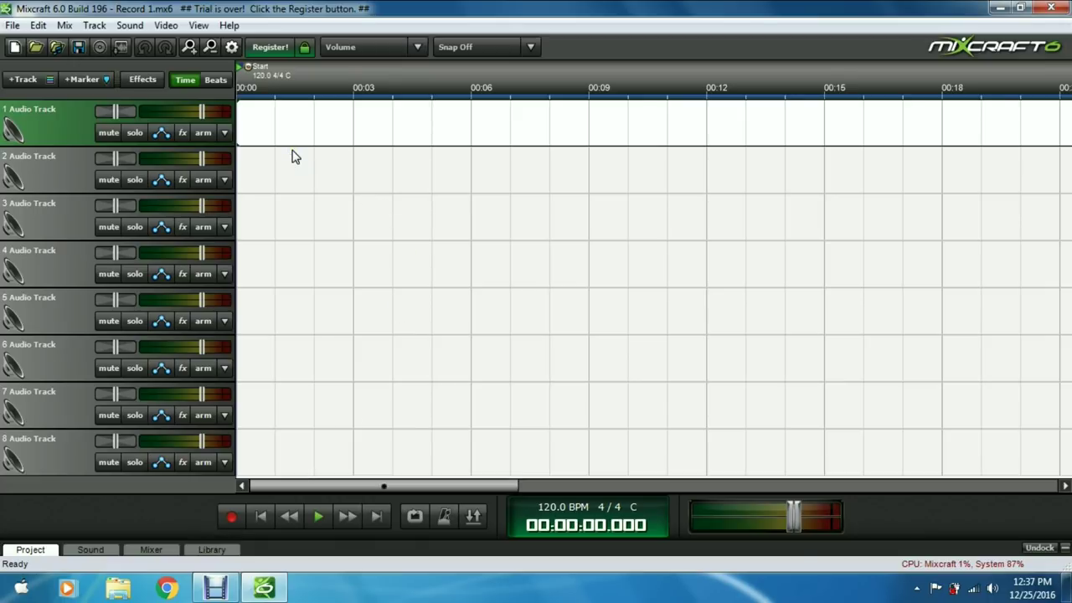
# Step: Add the Bolna_Kapoor_And_Sons karaoke file from the desktop's Karaoke folder to track 1, with its clip starting at 00:00
pyautogui.click(282, 120)
pyautogui.moveTo(571, 8); pyautogui.dragTo(733, 43)
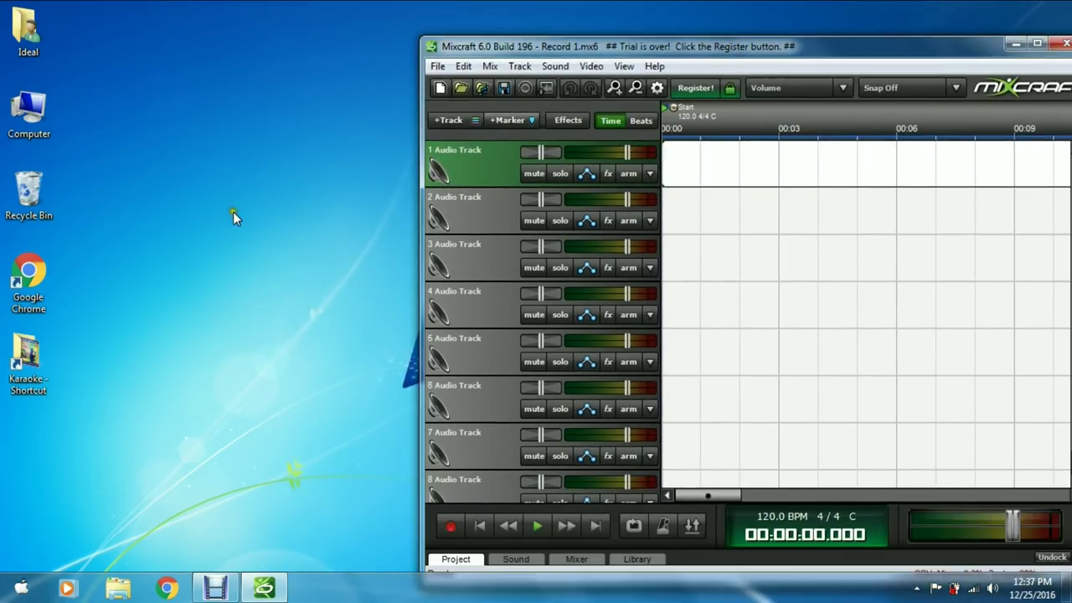
pyautogui.doubleClick(25, 356)
pyautogui.moveTo(544, 13); pyautogui.dragTo(0, 17)
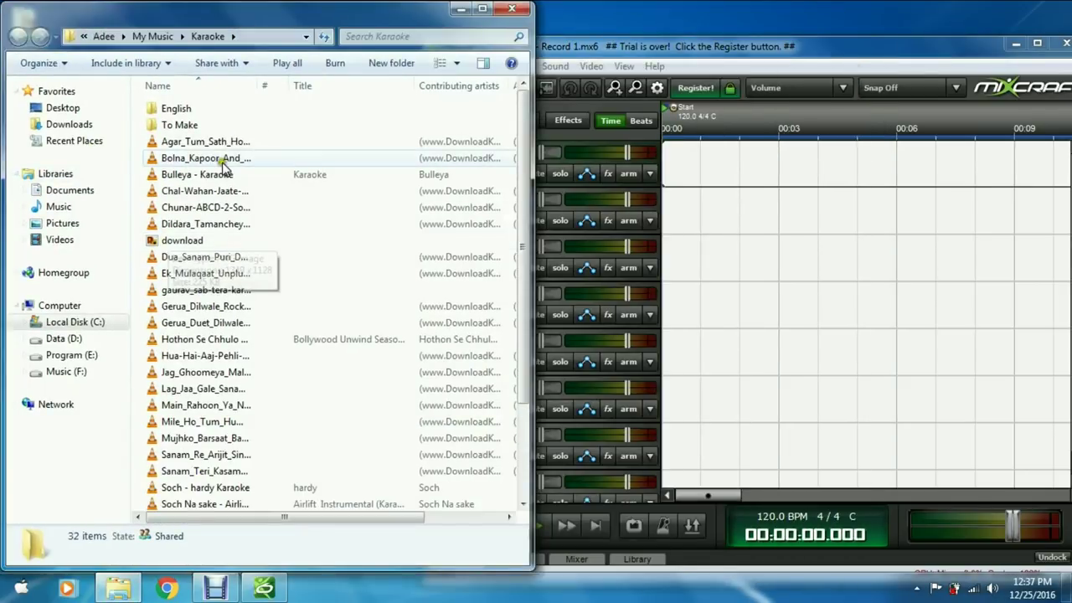
pyautogui.moveTo(256, 162); pyautogui.dragTo(675, 158)
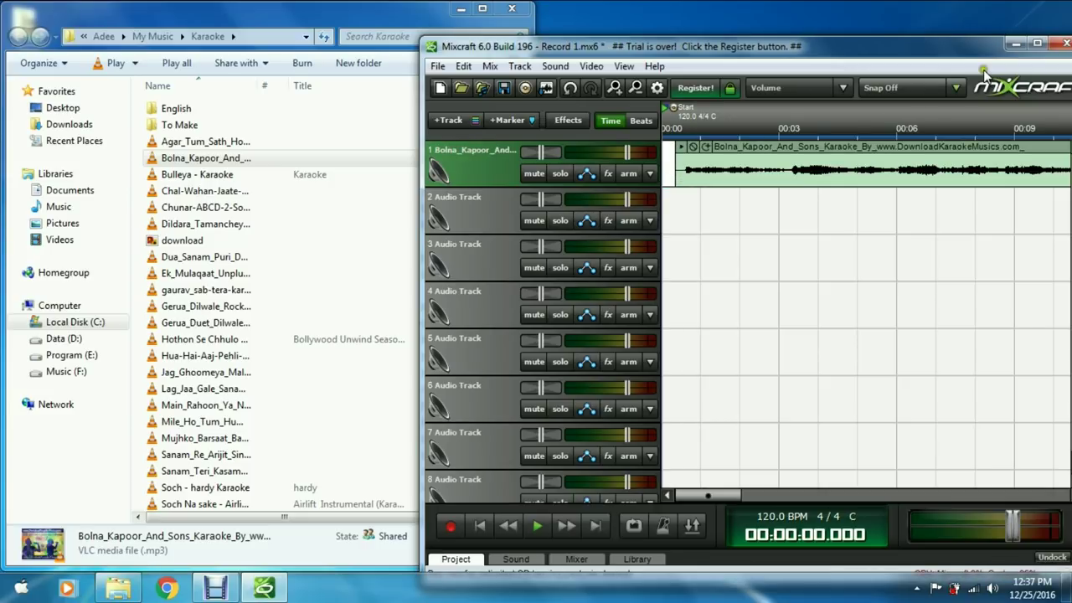
pyautogui.click(1037, 43)
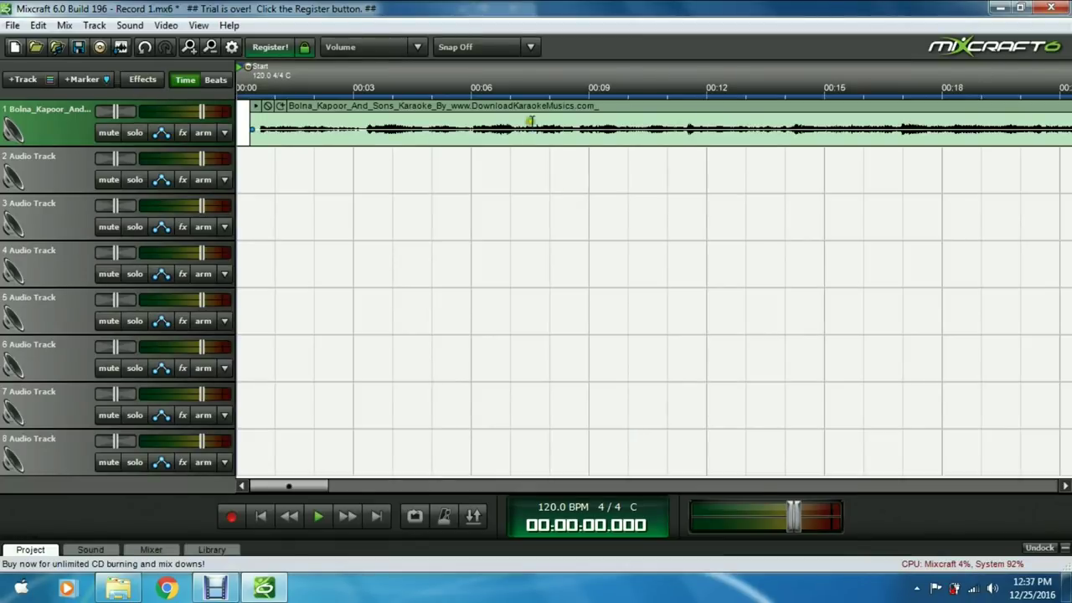
pyautogui.moveTo(550, 109); pyautogui.dragTo(281, 125)
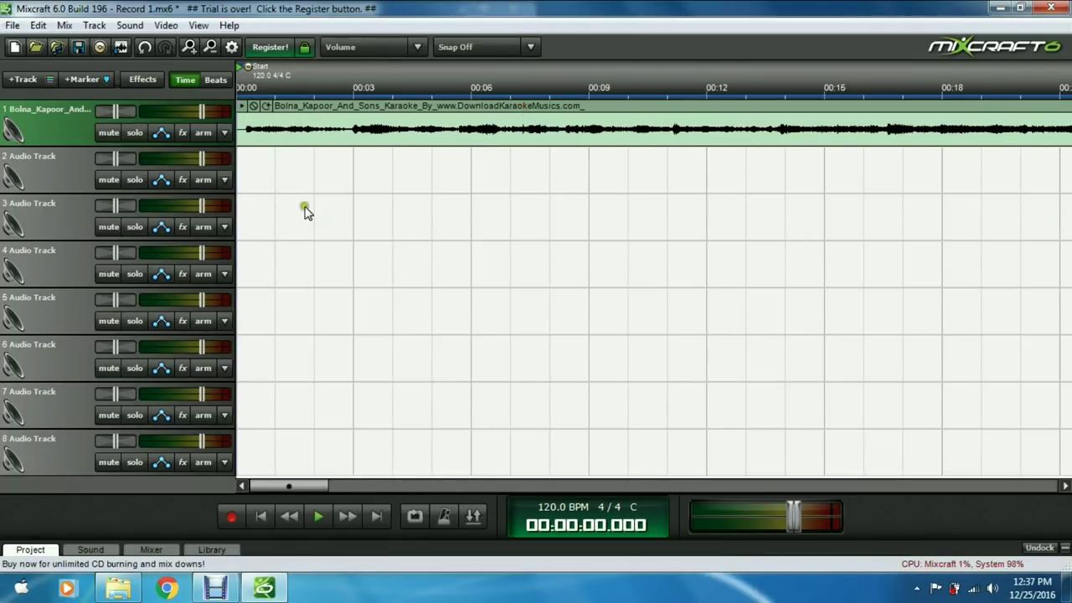
# Step: Play the karaoke track, lower the master volume while listening, and stop playback
pyautogui.click(319, 515)
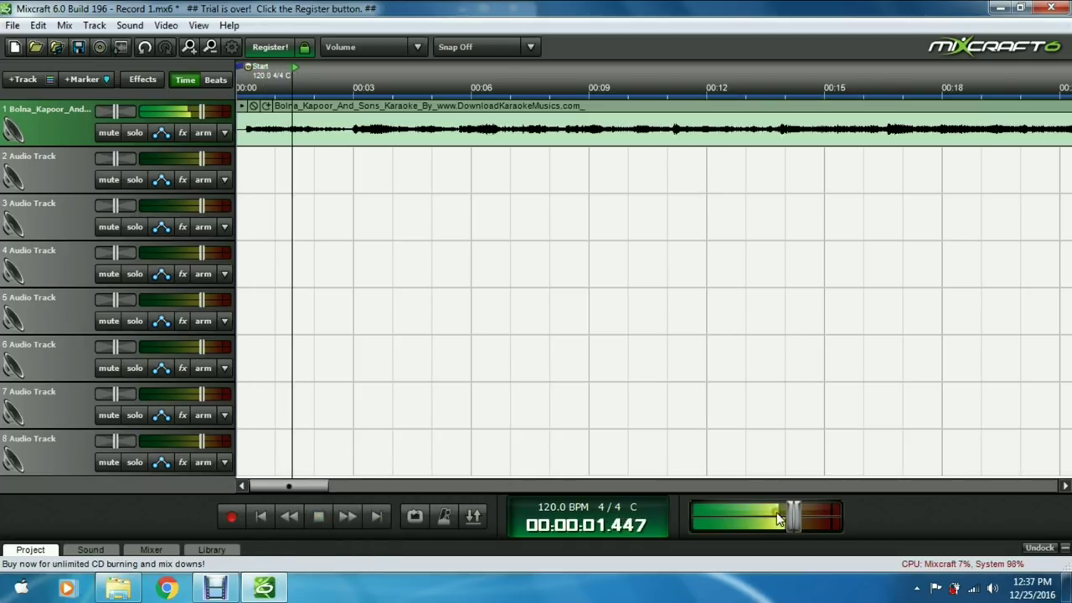
pyautogui.moveTo(789, 514); pyautogui.dragTo(737, 519)
pyautogui.moveTo(741, 519)
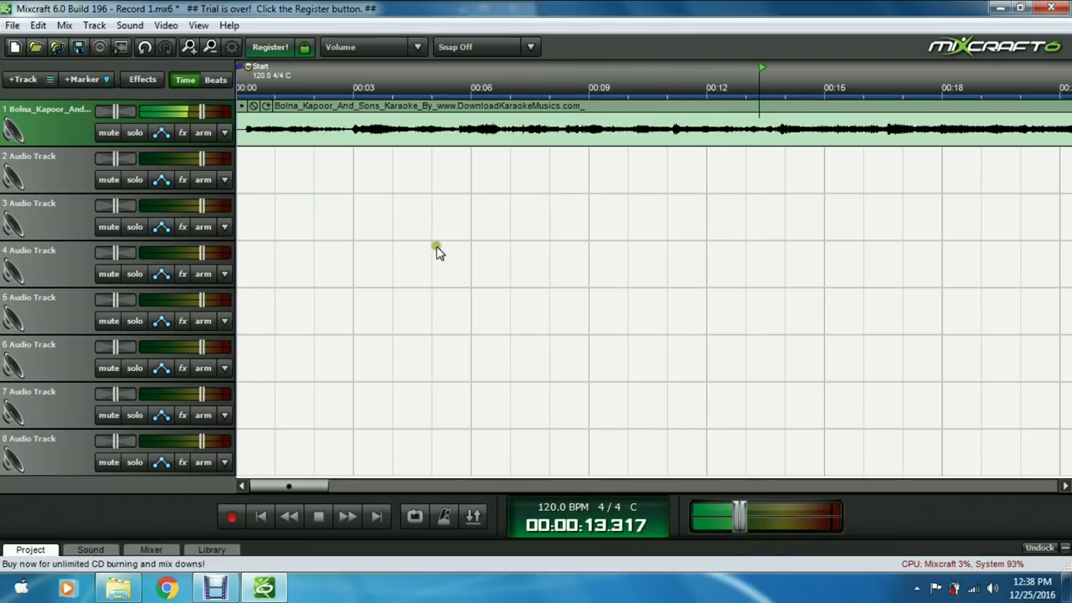
pyautogui.scroll(-4, 442, 216)
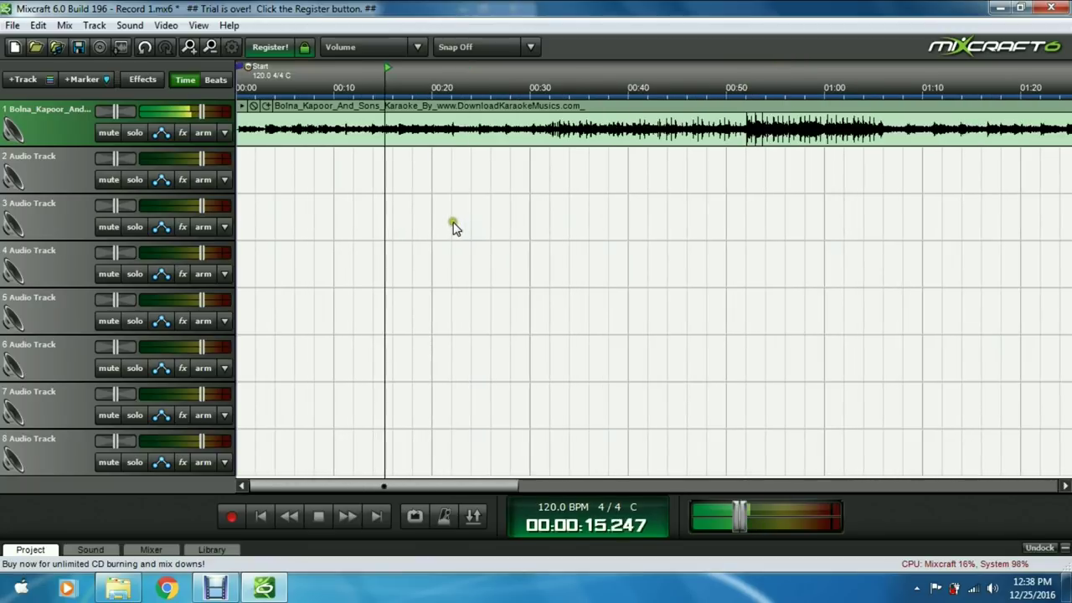
pyautogui.press('space')
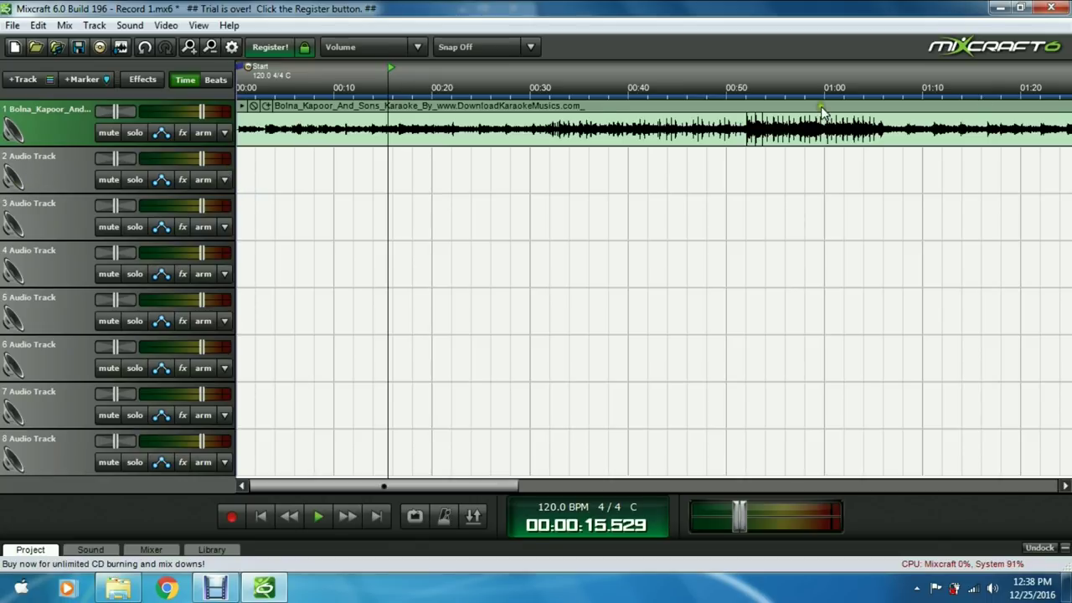
# Step: Arm track 2 for recording and lower its volume to 64%
pyautogui.click(72, 175)
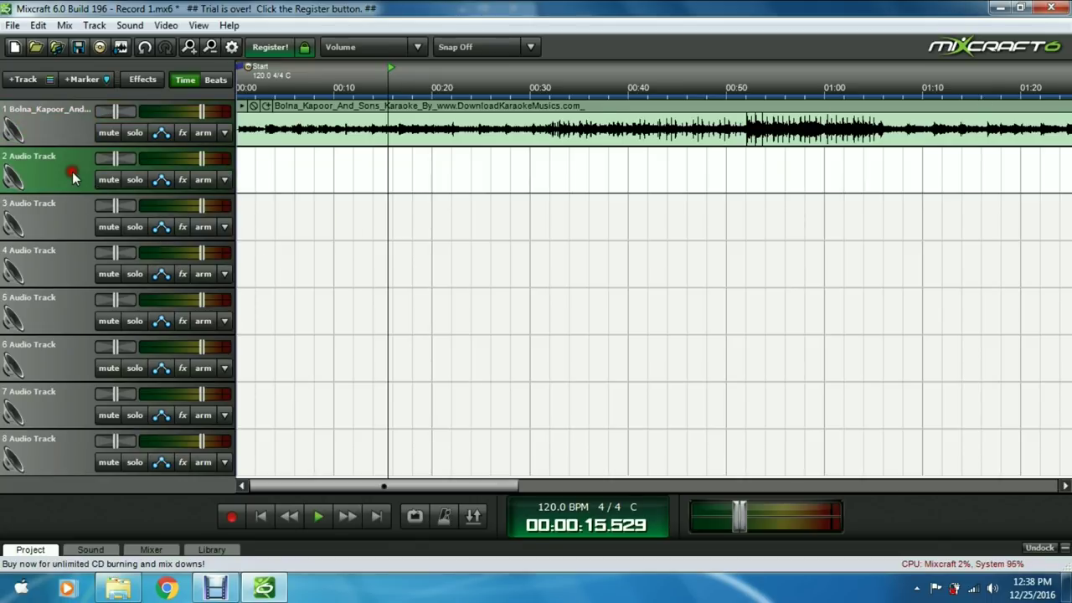
pyautogui.click(204, 180)
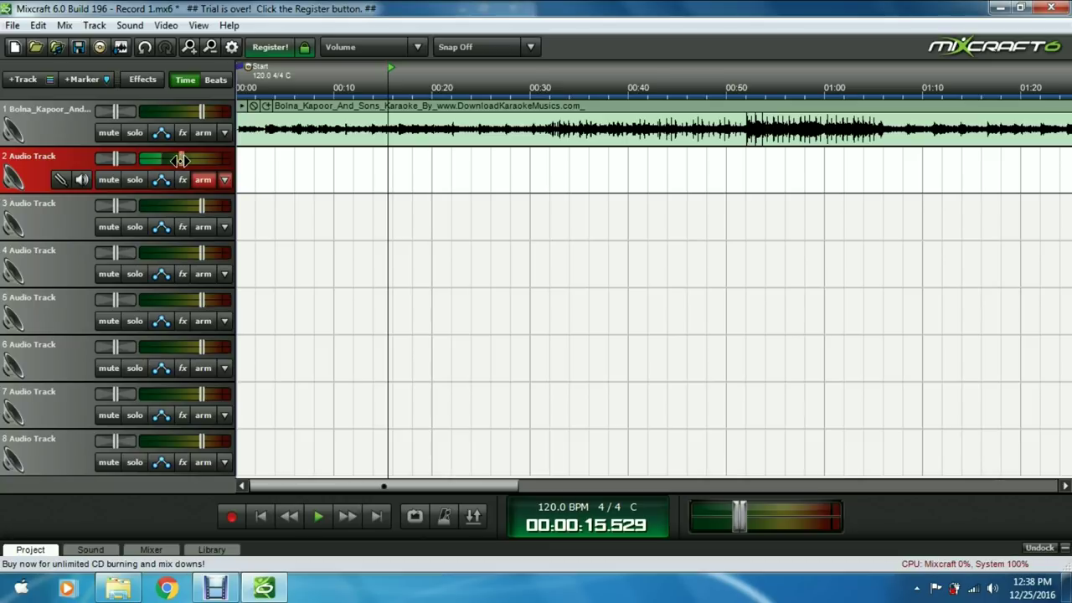
pyautogui.moveTo(181, 159)
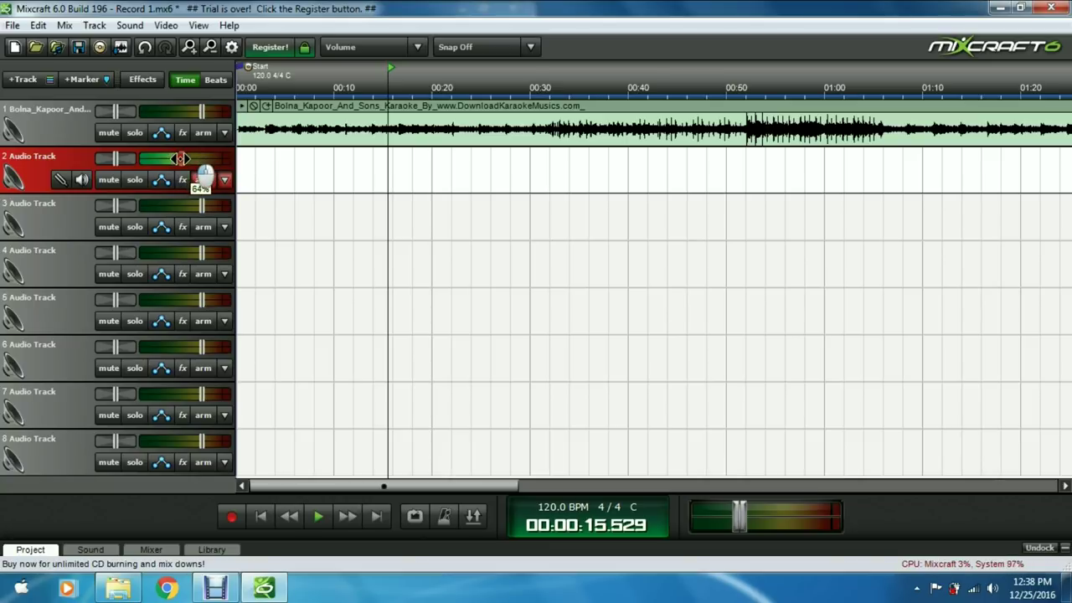
pyautogui.click(203, 180)
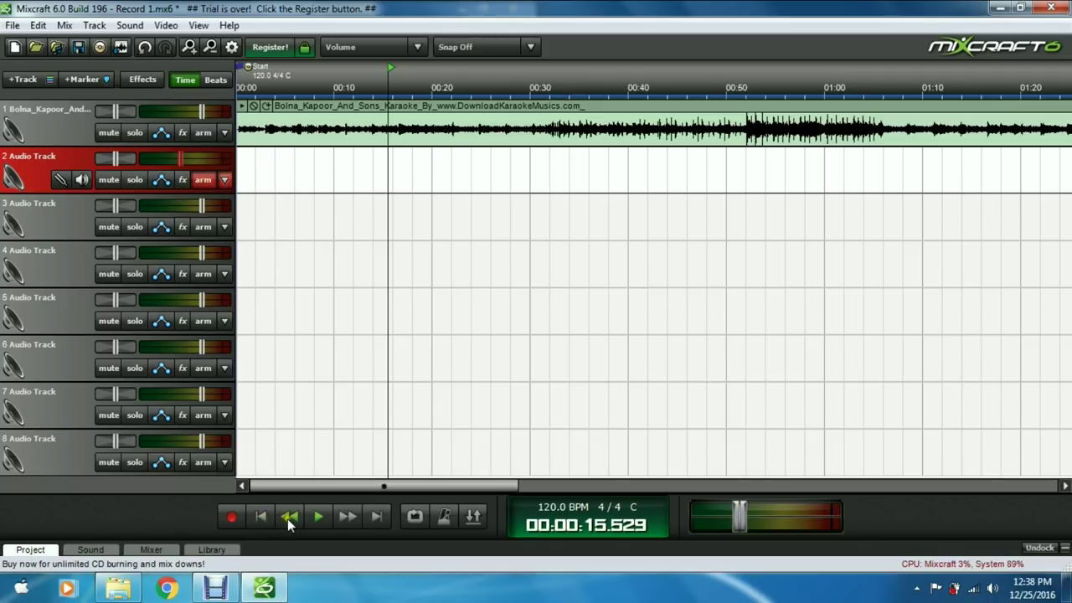
# Step: Record a trial take of about 13 seconds on track 2 from the project start and delete it
pyautogui.click(259, 516)
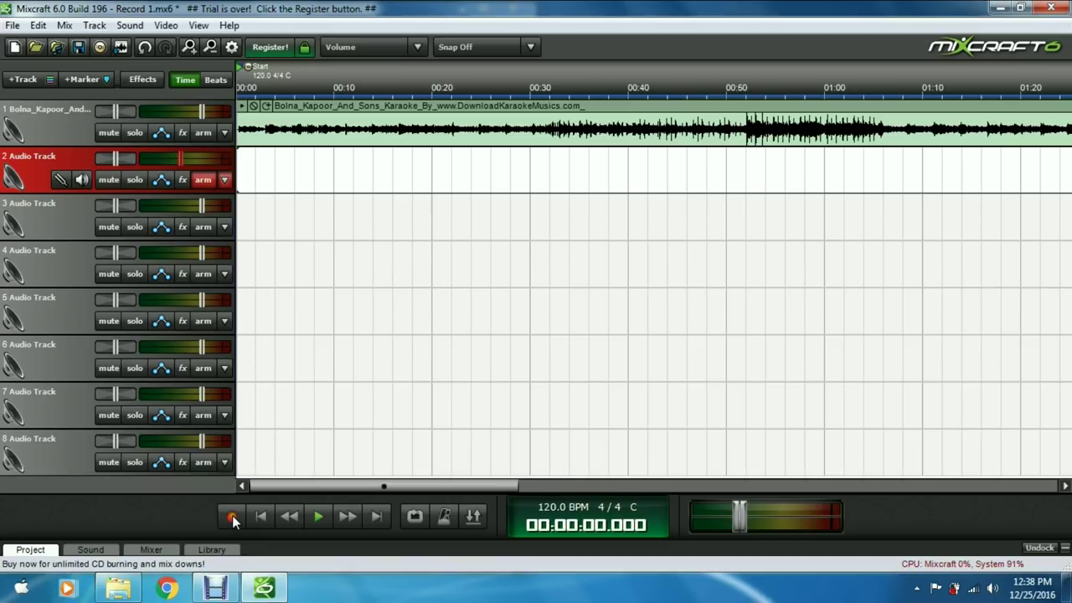
pyautogui.click(233, 518)
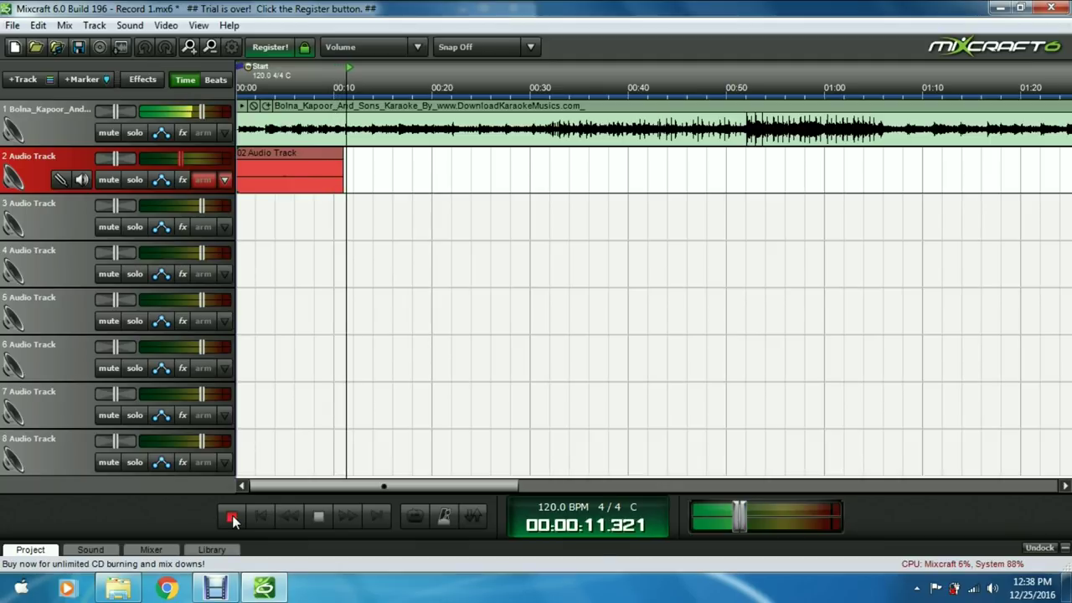
pyautogui.click(232, 518)
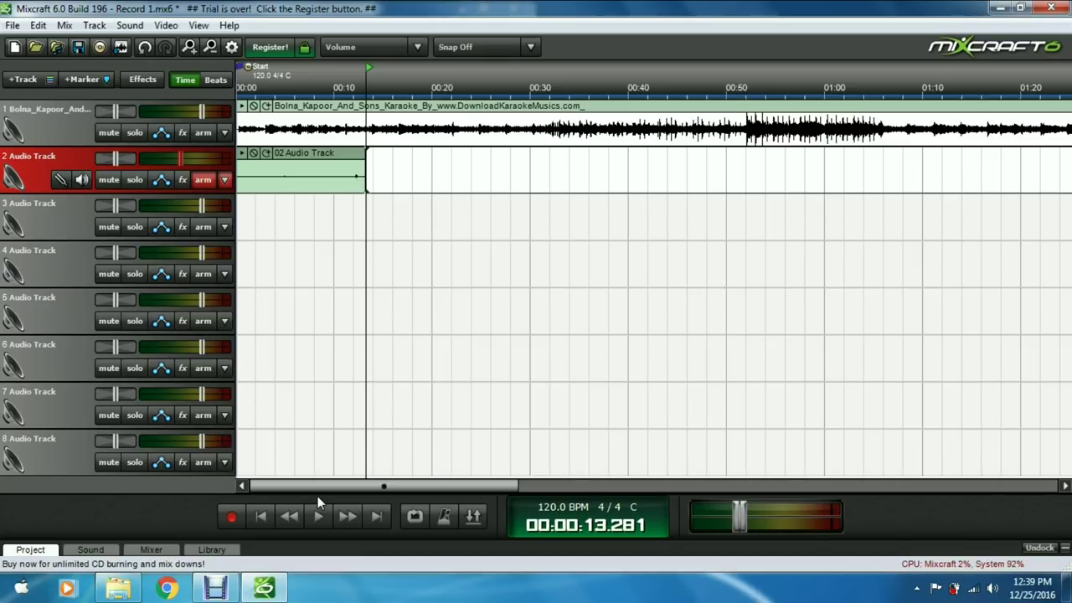
pyautogui.click(308, 155)
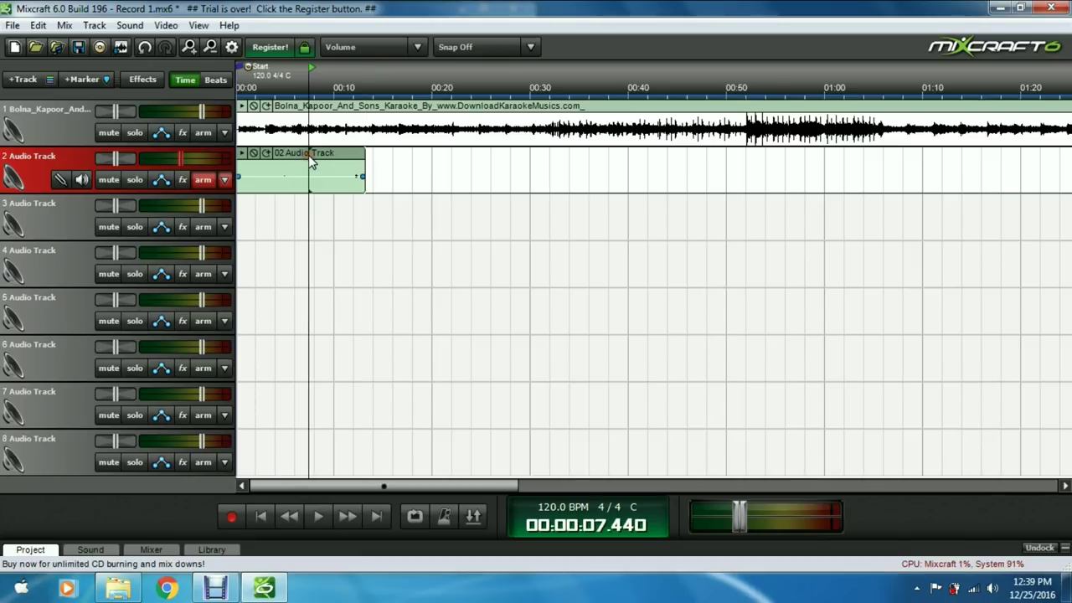
pyautogui.press('Delete')
# Step: Return to the project start and record a vocal take on track 2 alongside the karaoke
pyautogui.click(261, 516)
pyautogui.click(230, 519)
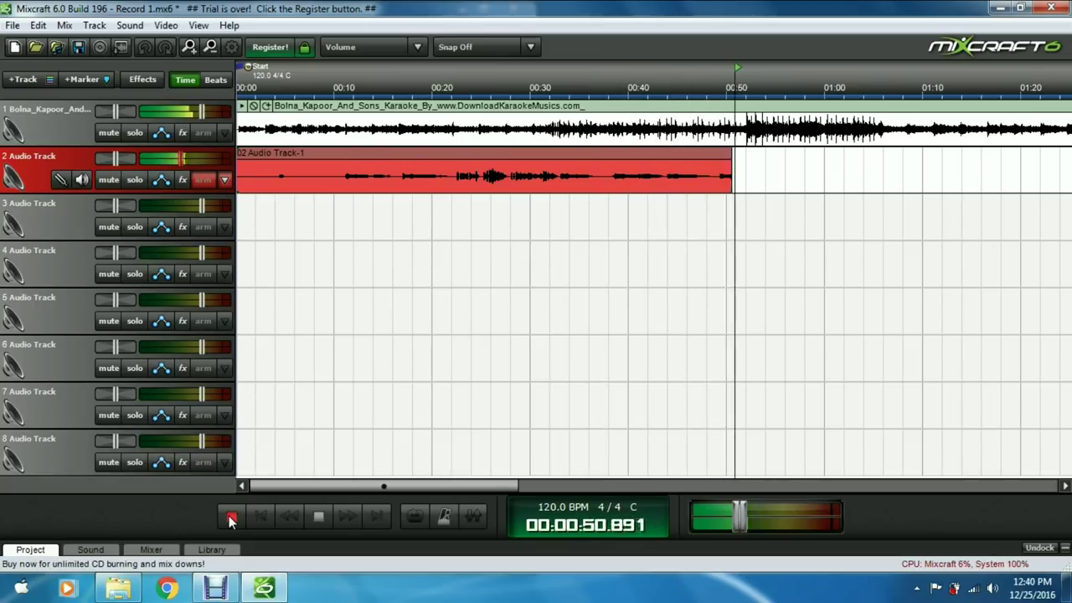
pyautogui.click(232, 518)
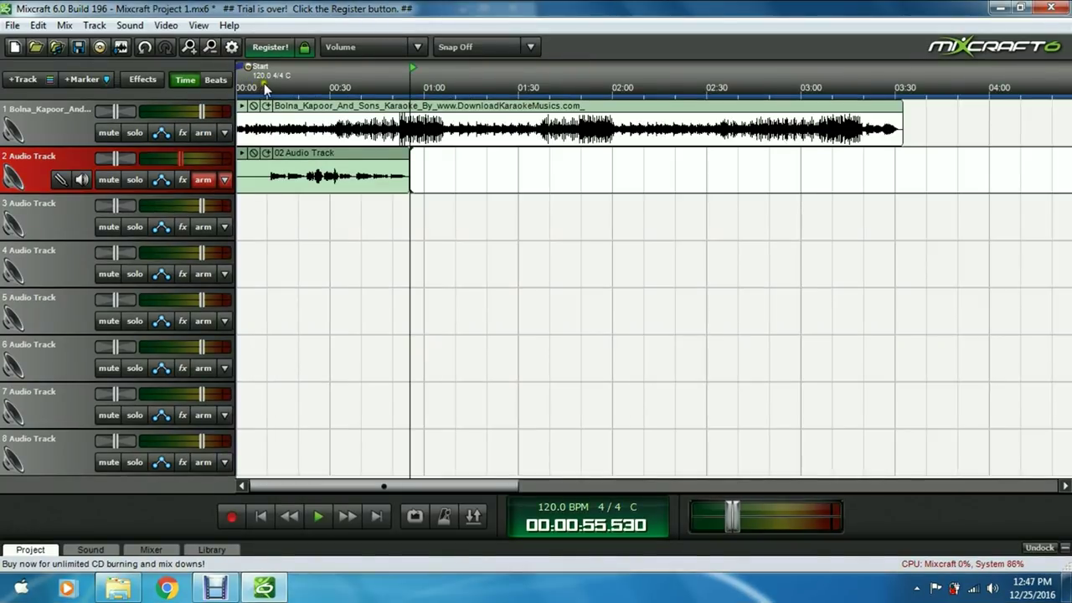
# Step: Play the mix from just before the vocals begin and add the Acoustica Compressor effect to track 2
pyautogui.click(264, 83)
pyautogui.press('space')
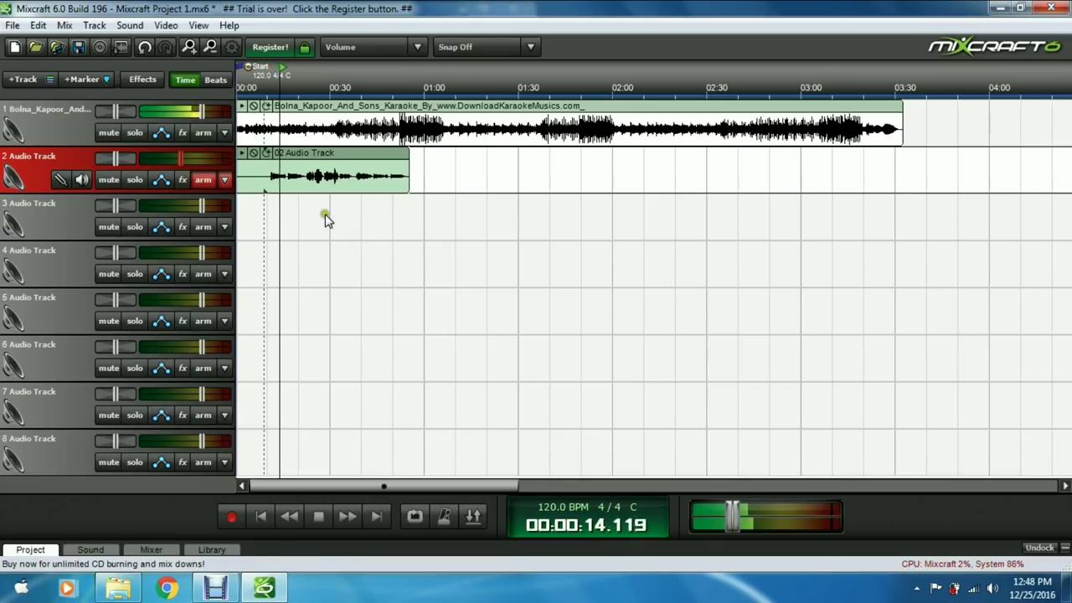
pyautogui.click(184, 180)
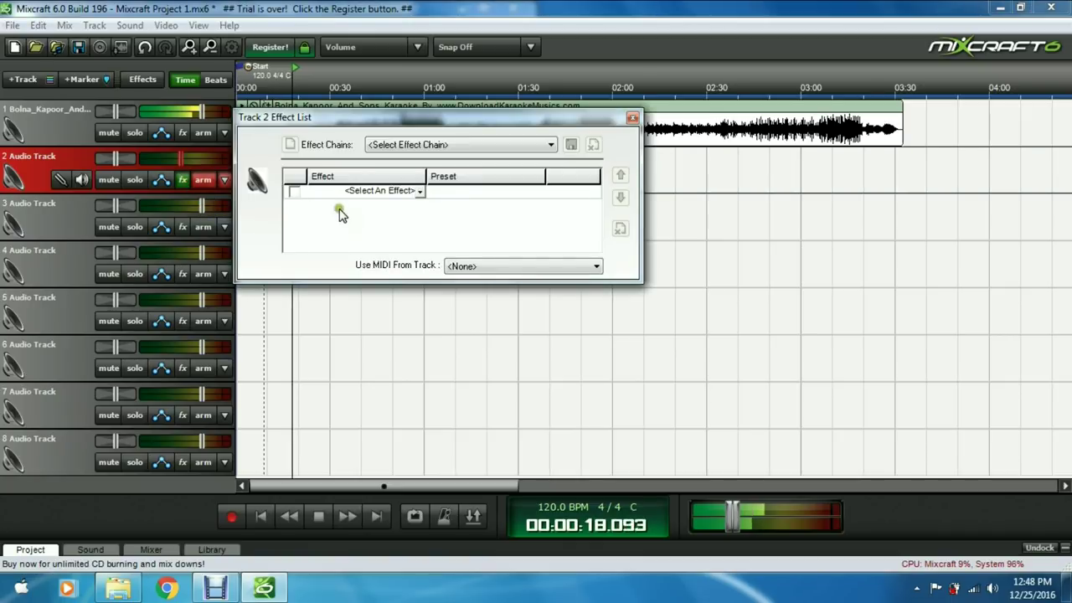
pyautogui.click(184, 181)
pyautogui.click(389, 192)
pyautogui.click(391, 193)
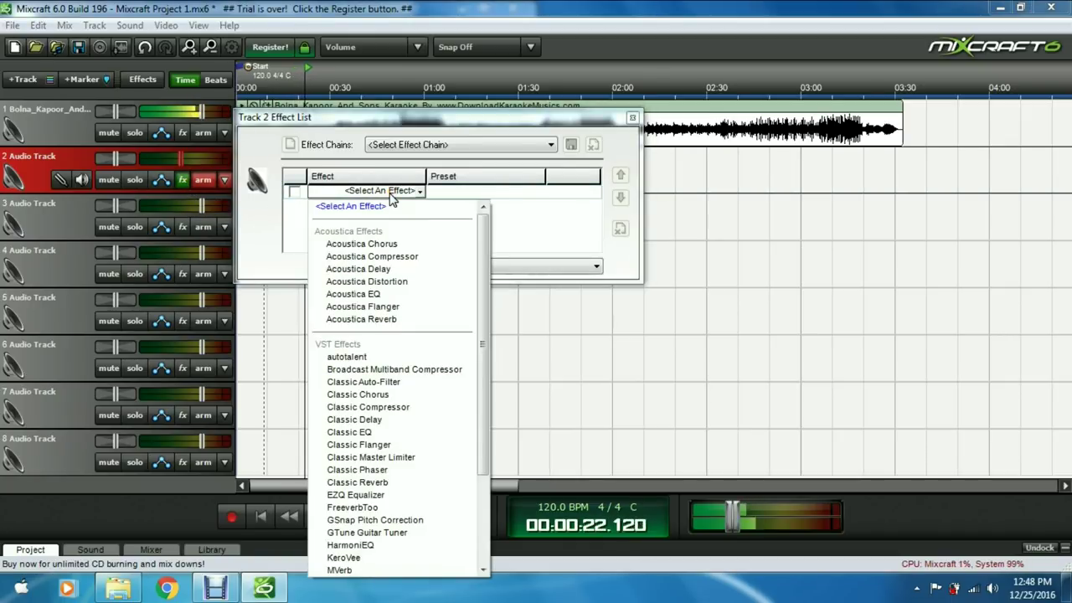
pyautogui.click(399, 257)
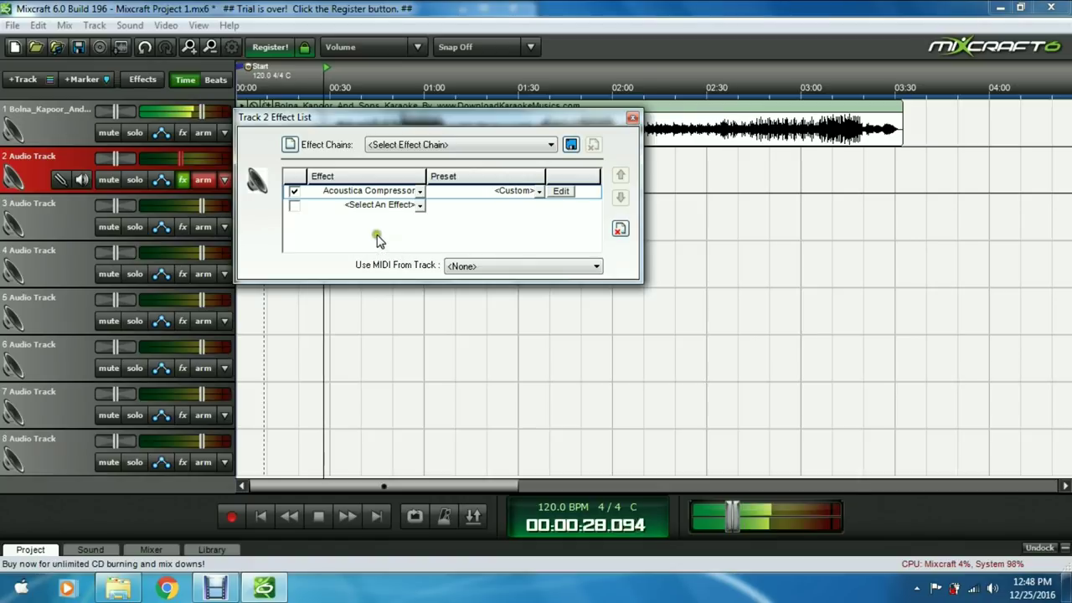
# Step: Add Acoustica EQ to track 2, cut the <32 and 63 bands to -18 dB, and slightly lower the 125, 250 and 500 bands
pyautogui.click(369, 205)
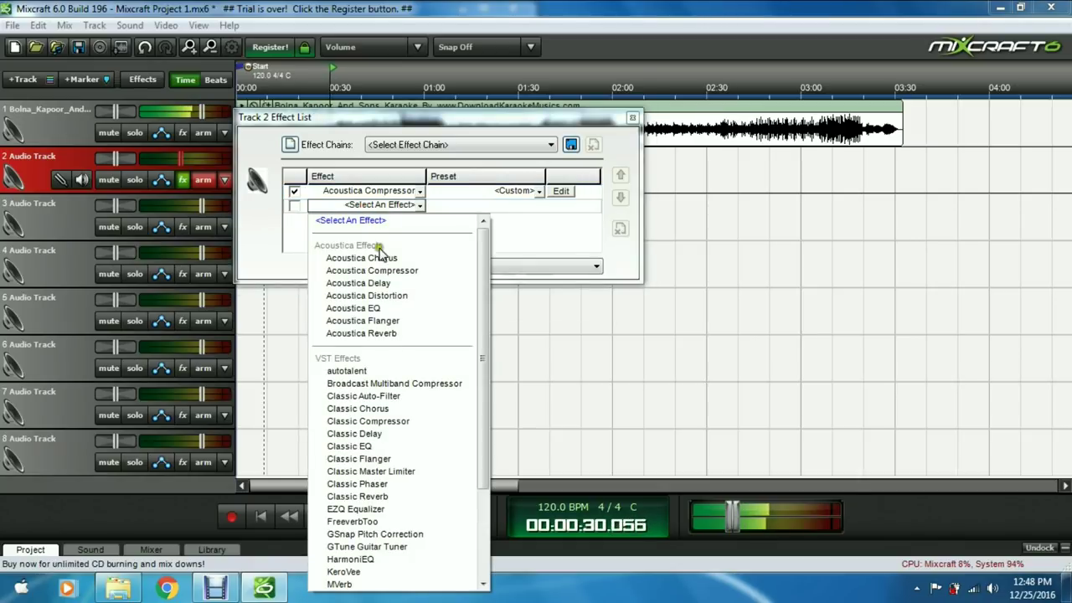
pyautogui.click(397, 310)
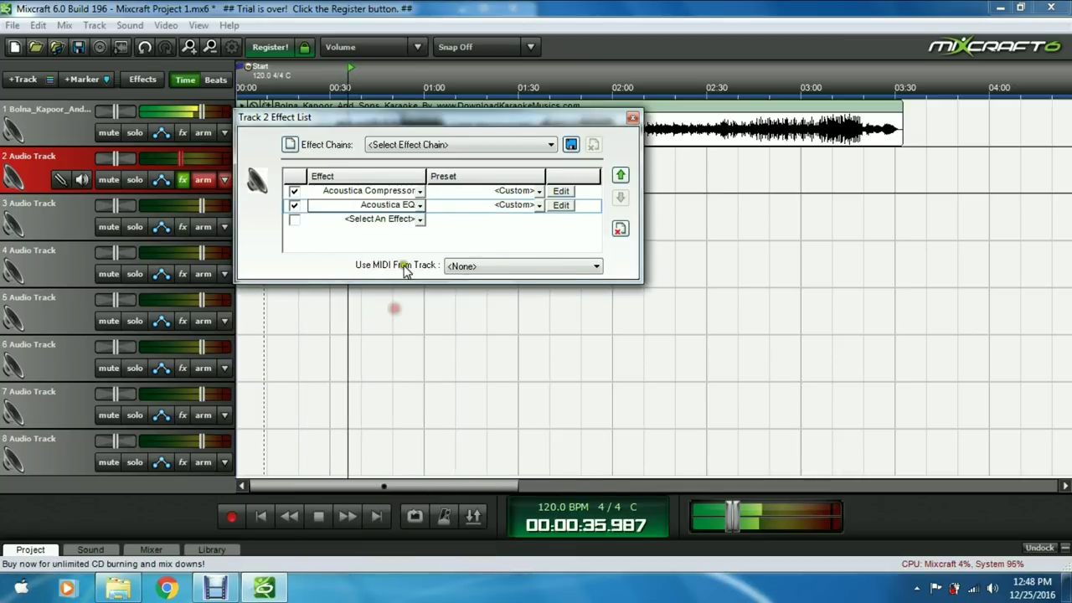
pyautogui.click(563, 205)
pyautogui.moveTo(419, 282); pyautogui.dragTo(438, 365)
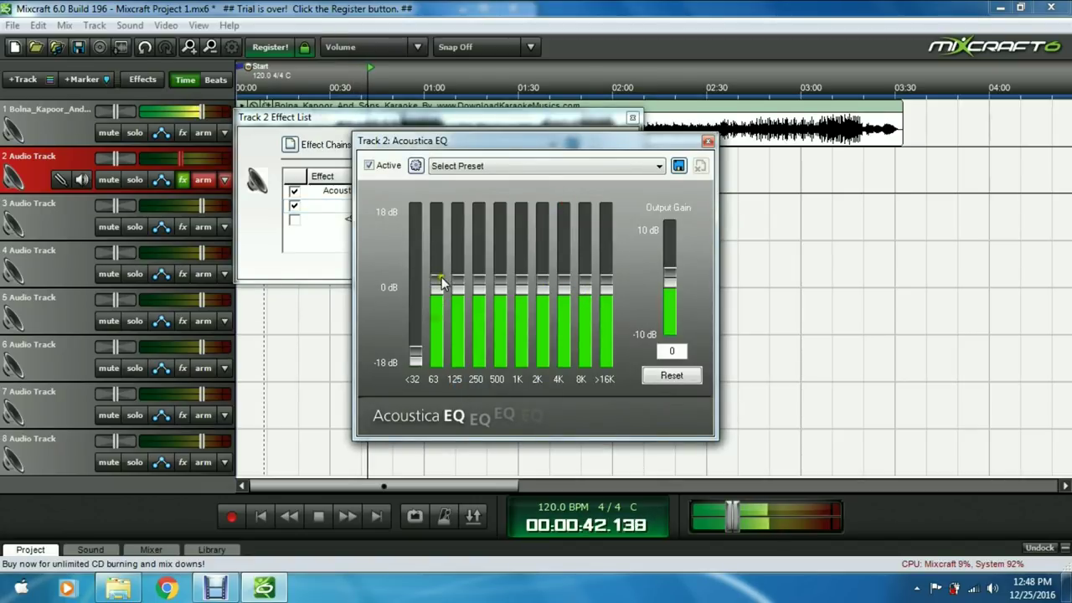
pyautogui.moveTo(436, 283); pyautogui.dragTo(438, 365)
pyautogui.moveTo(458, 287); pyautogui.dragTo(483, 298)
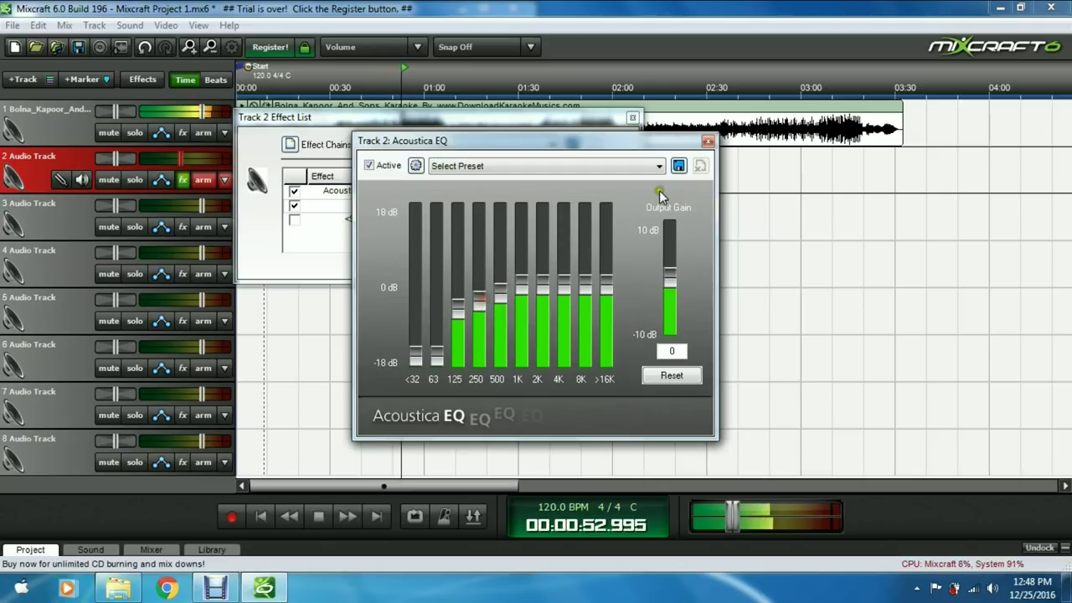
pyautogui.click(707, 141)
# Step: Close the Acoustica EQ, move the Track 2 effect list below the clips and play the mix from where the vocals begin
pyautogui.moveTo(438, 121); pyautogui.dragTo(479, 270)
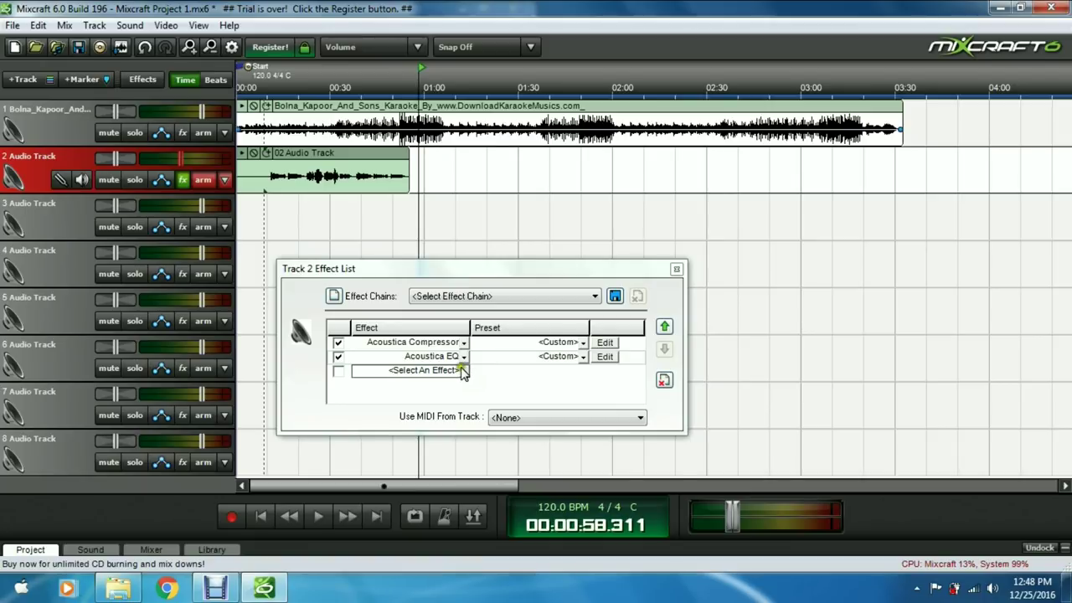
pyautogui.click(269, 88)
pyautogui.click(425, 370)
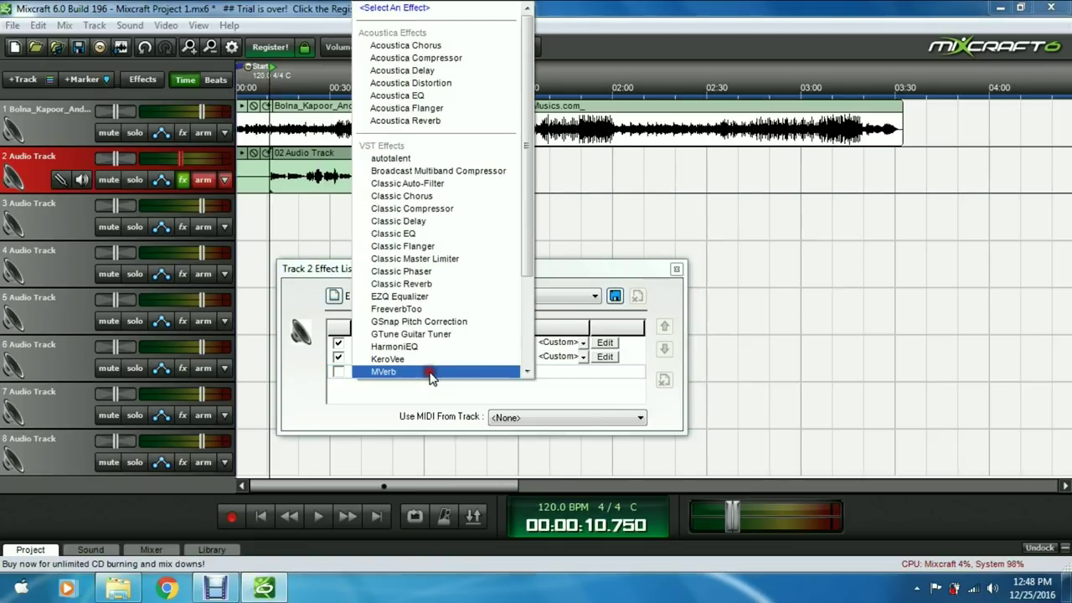
pyautogui.scroll(-1, 530, 241)
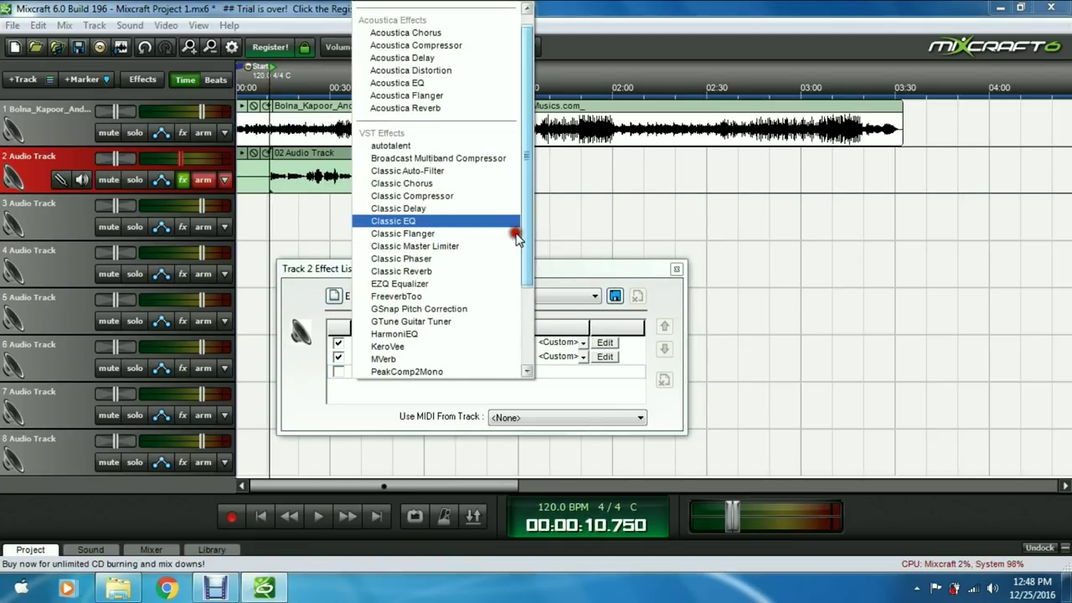
pyautogui.click(385, 328)
pyautogui.press('space')
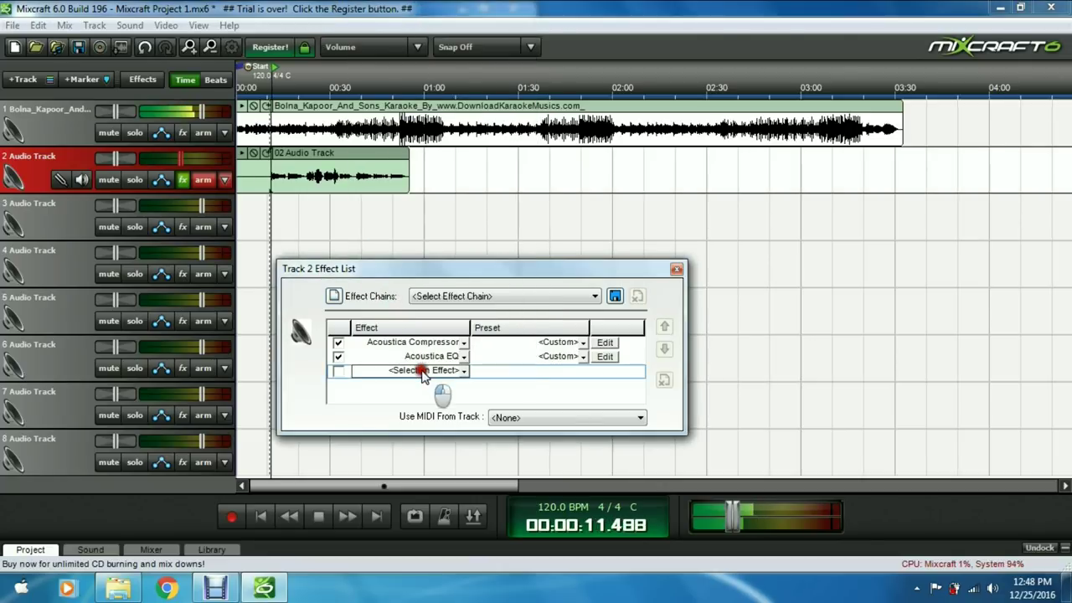
# Step: Add the Pultronic Tube EQ effect to track 2, try its Clean HF Boost preset and settle on HF Vitalizer
pyautogui.click(370, 370)
pyautogui.moveTo(527, 266); pyautogui.dragTo(529, 343)
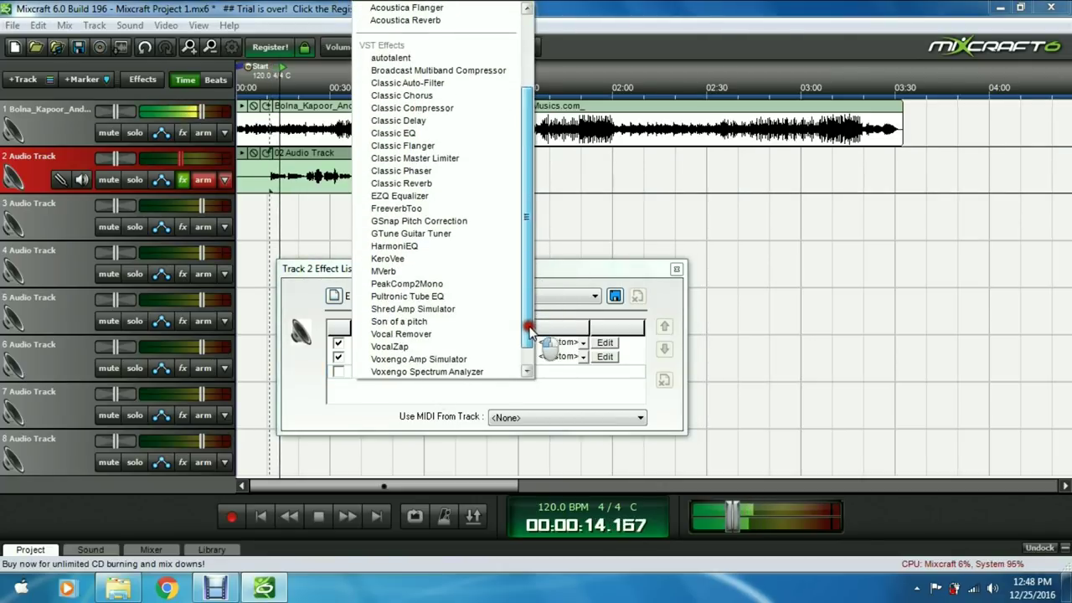
pyautogui.click(410, 296)
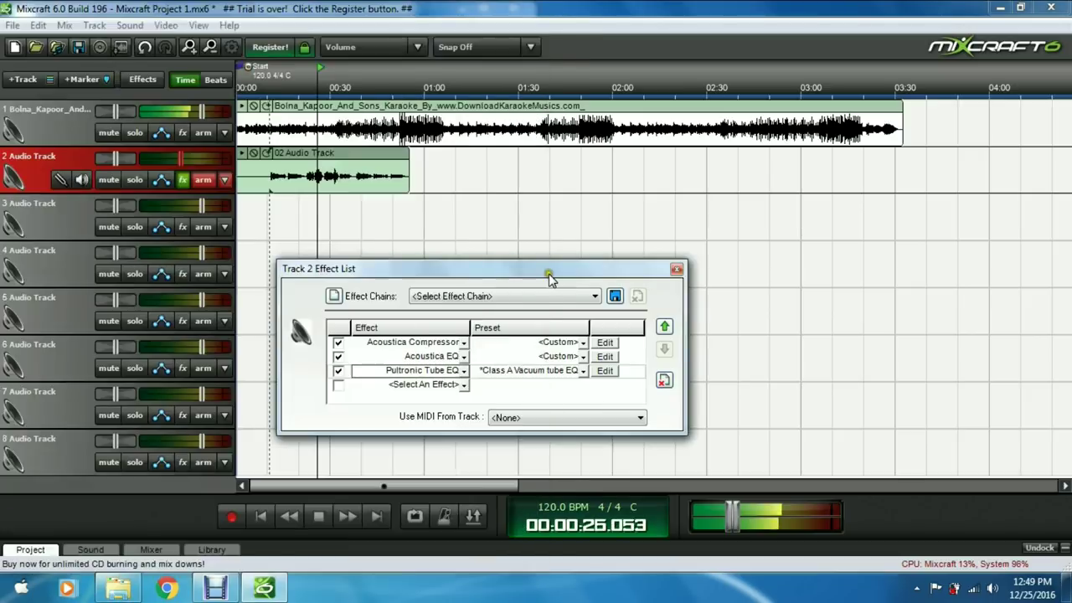
pyautogui.click(544, 370)
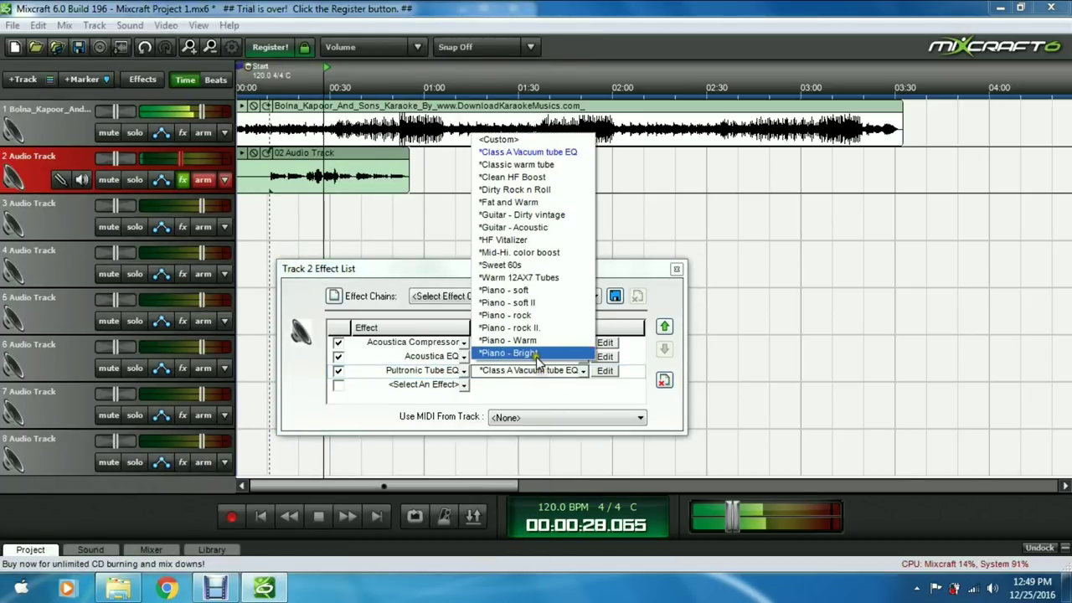
pyautogui.click(527, 176)
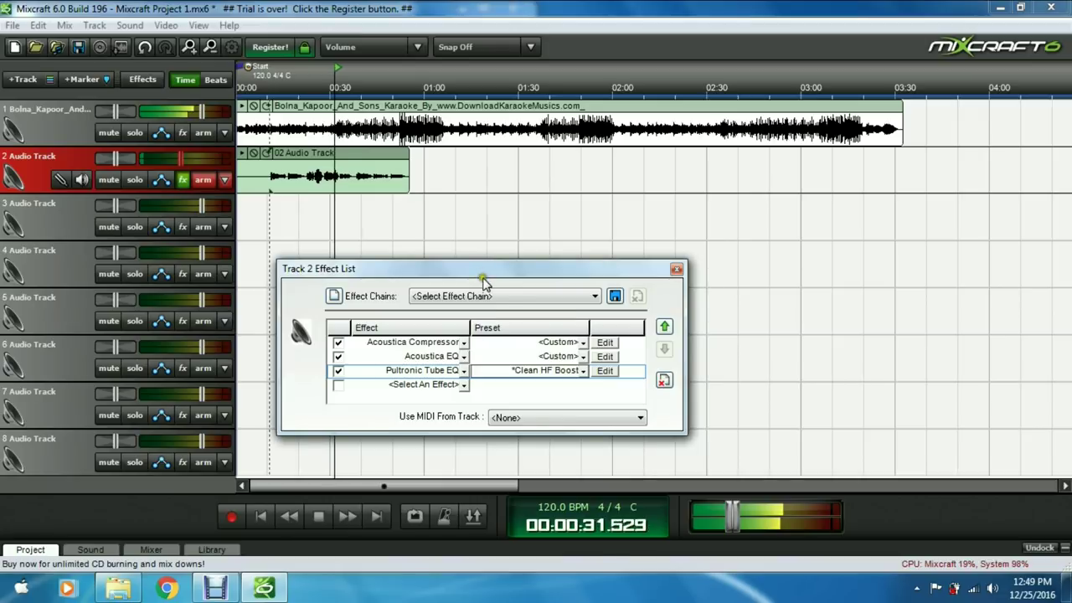
pyautogui.click(541, 378)
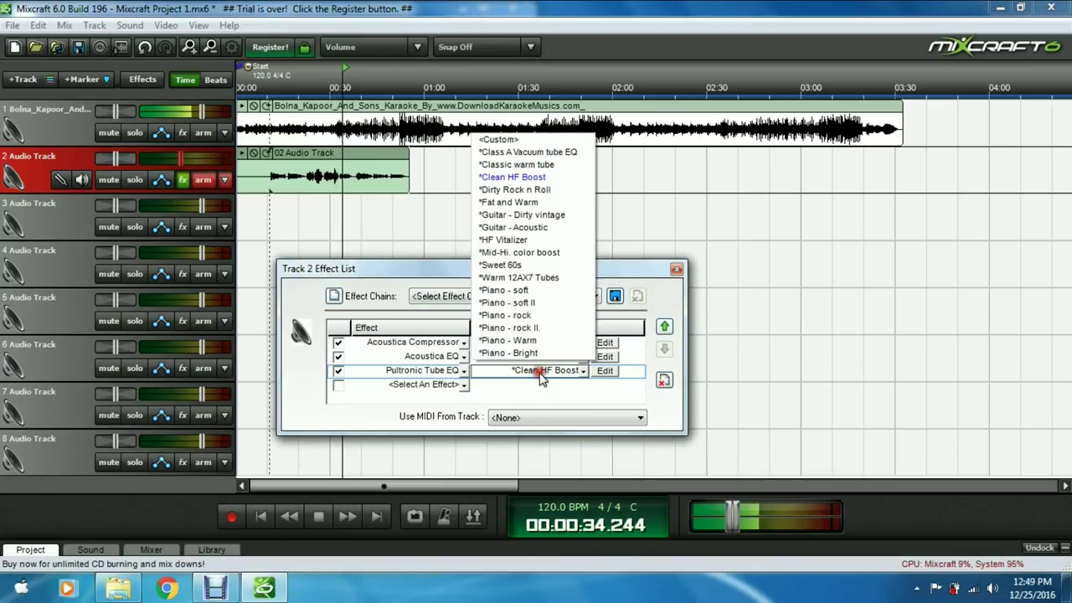
pyautogui.click(518, 242)
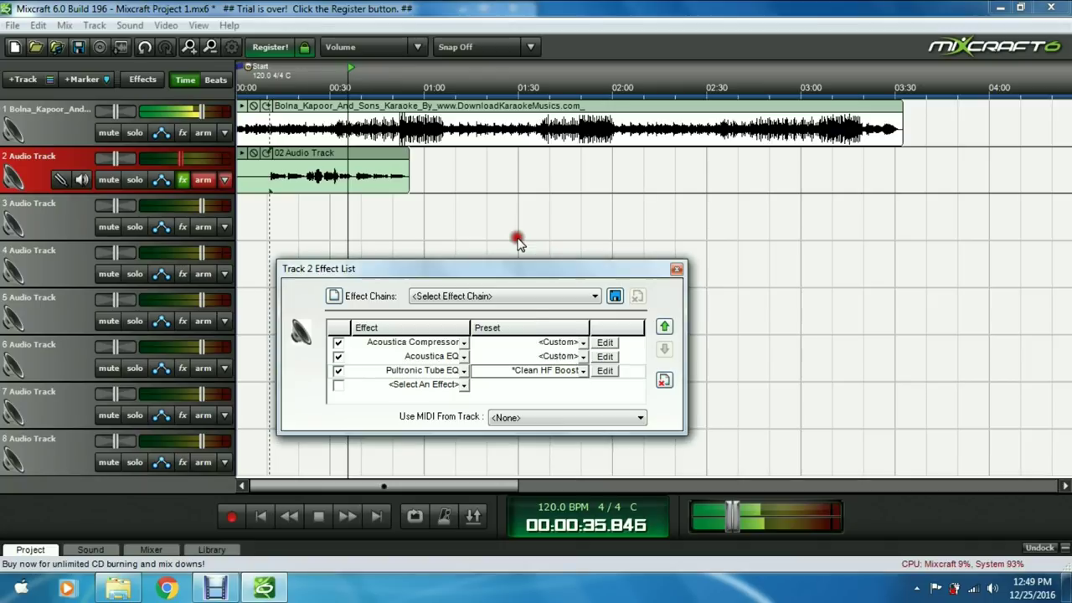
# Step: Add the Acoustica Reverb effect to track 2 and play the mix from where the vocals begin
pyautogui.click(467, 387)
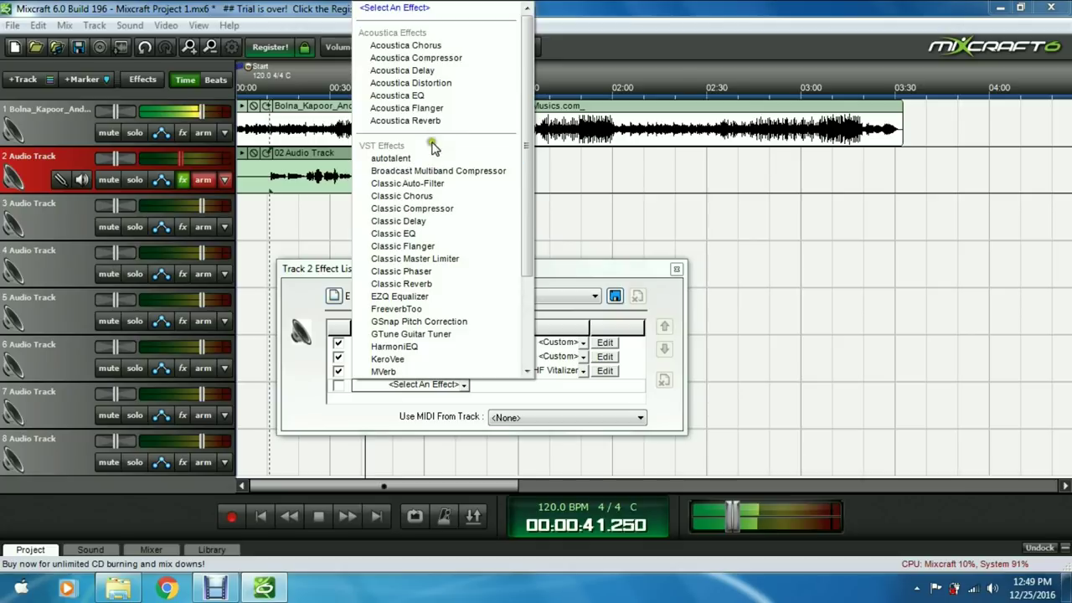
pyautogui.click(435, 123)
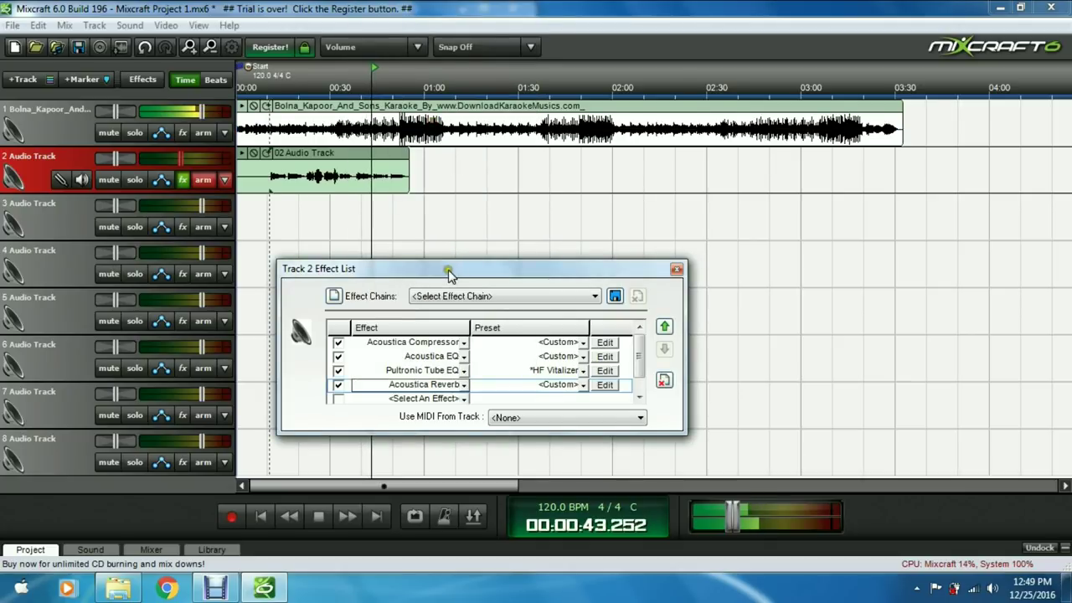
pyautogui.click(270, 94)
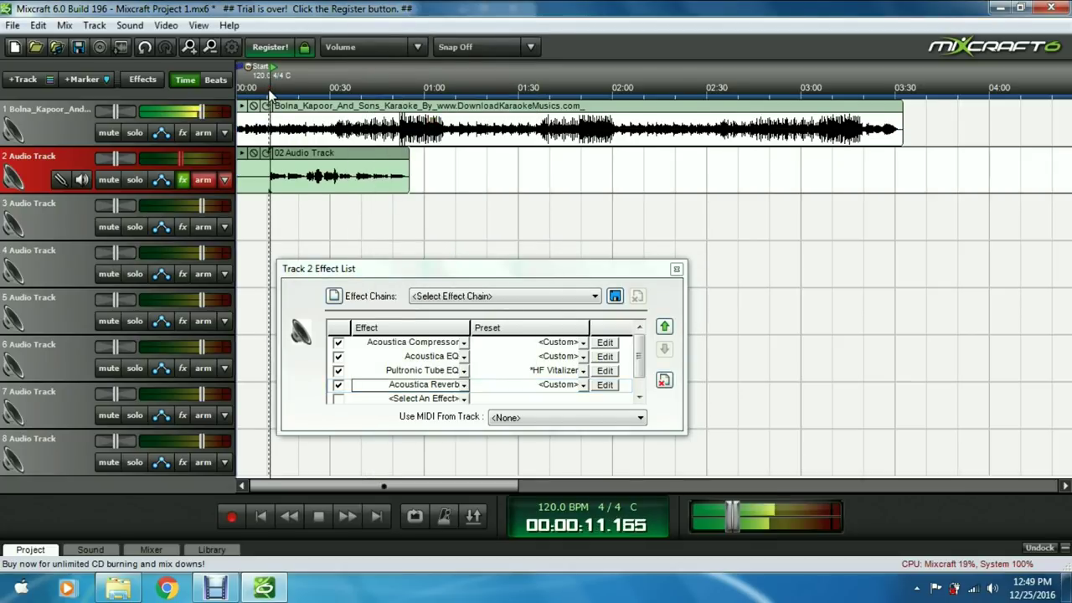
pyautogui.scroll(4, 352, 209)
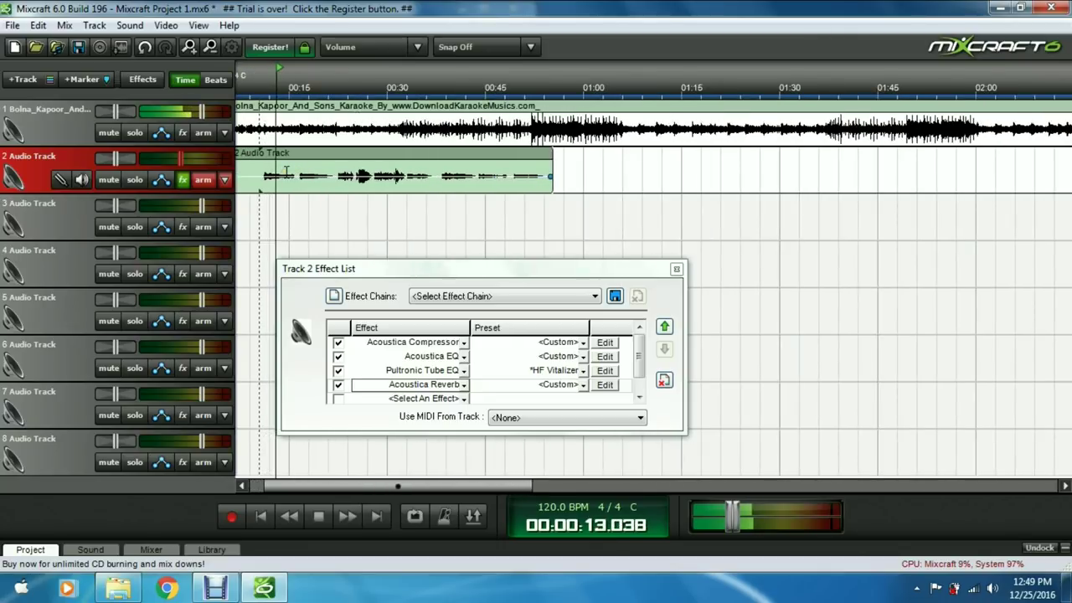
pyautogui.moveTo(411, 486); pyautogui.dragTo(377, 485)
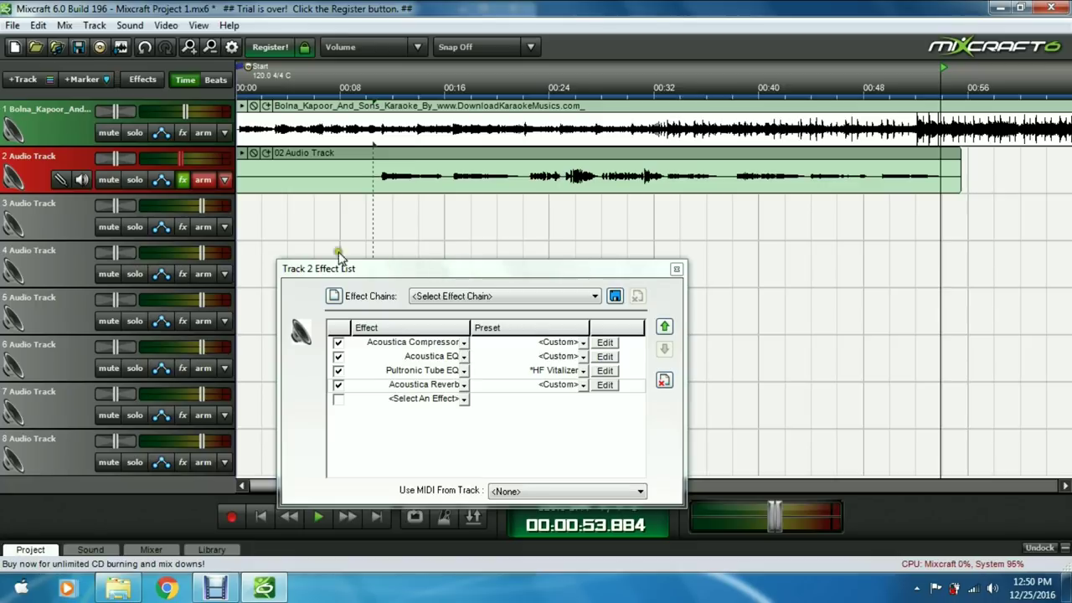
# Step: Set track 2's Acoustica Reverb to a wet mix of 7% and a reverberation of 30%
pyautogui.click(605, 385)
pyautogui.moveTo(570, 333); pyautogui.dragTo(508, 332)
pyautogui.moveTo(569, 212); pyautogui.dragTo(540, 210)
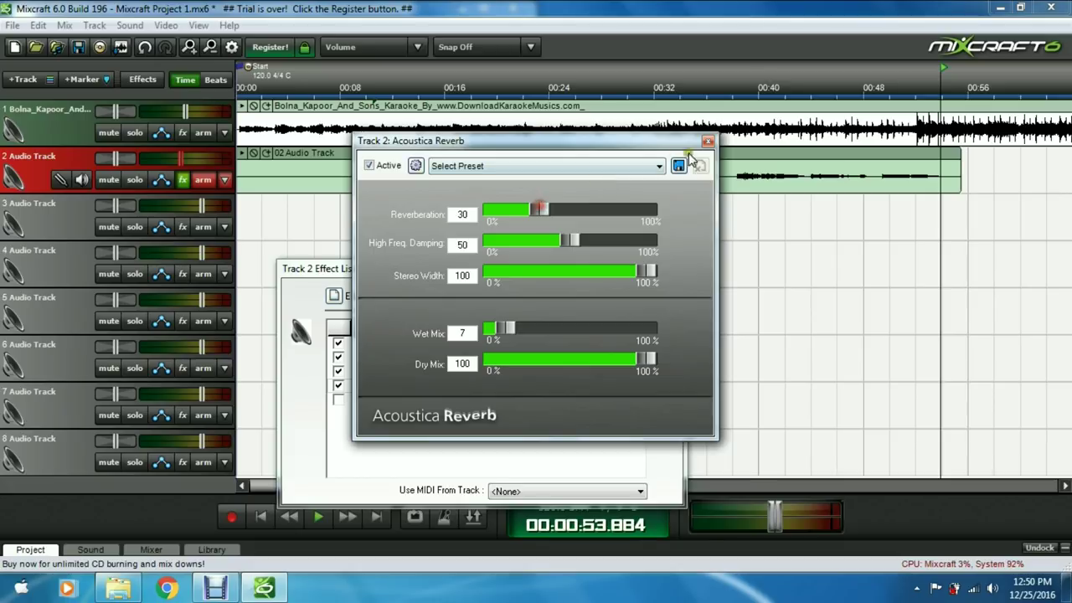
pyautogui.click(708, 141)
# Step: Play a short stretch of the mix from the start of the vocals and close the Track 2 effect list
pyautogui.click(395, 85)
pyautogui.press('space')
pyautogui.click(675, 270)
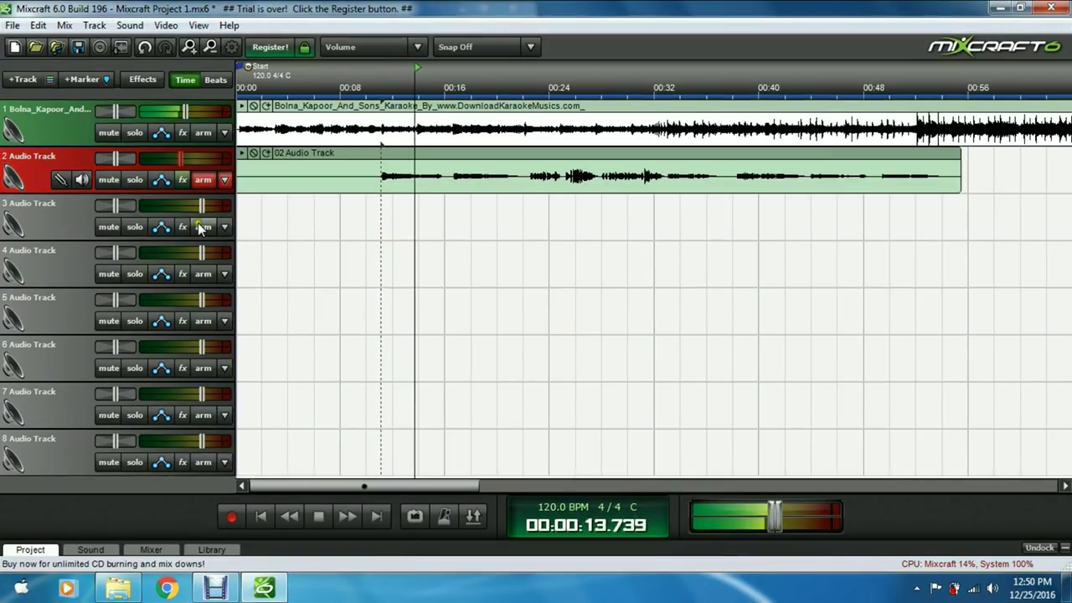
pyautogui.press('space')
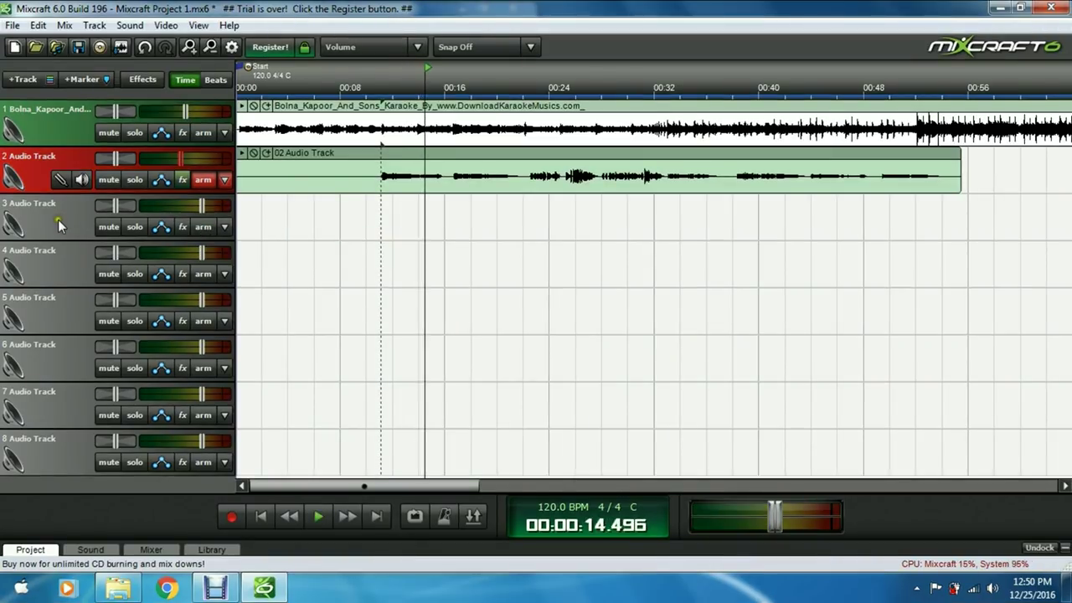
# Step: Add a send track to the project and place it directly below track 2
pyautogui.click(28, 80)
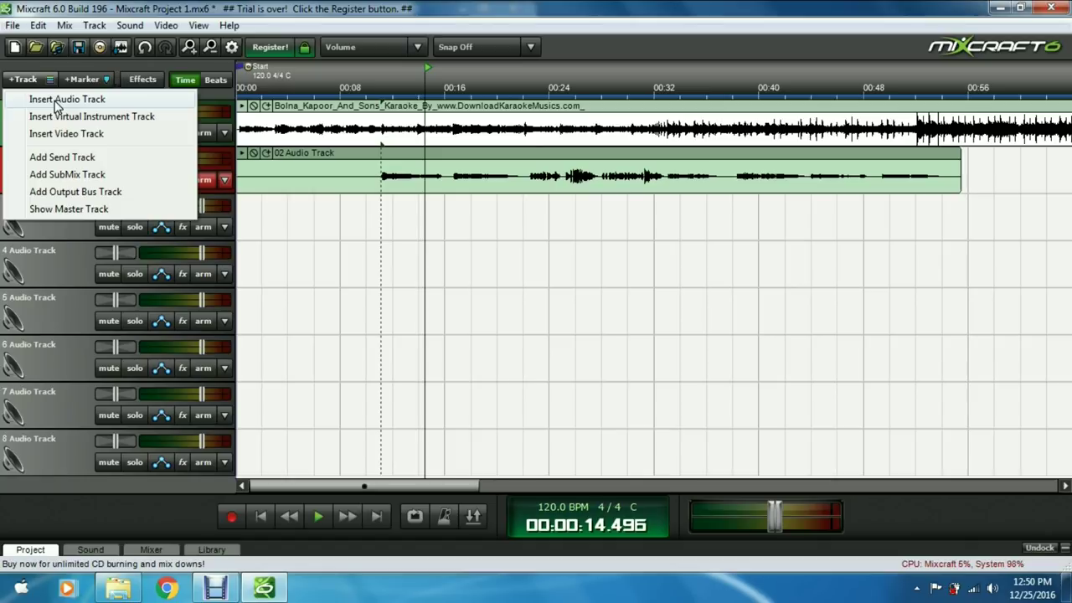
pyautogui.click(73, 157)
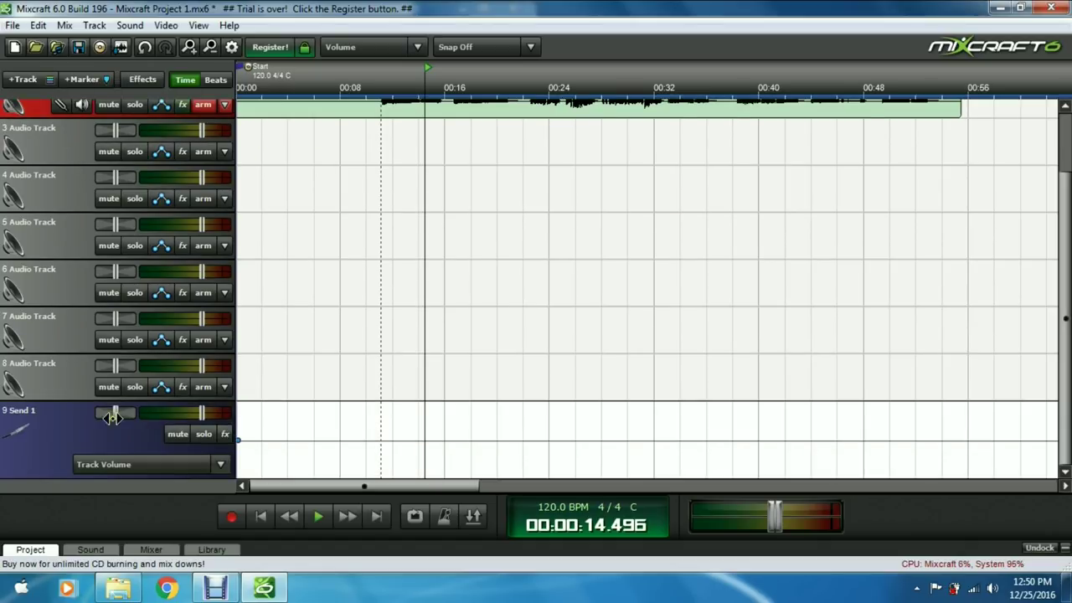
pyautogui.moveTo(71, 432); pyautogui.dragTo(84, 151)
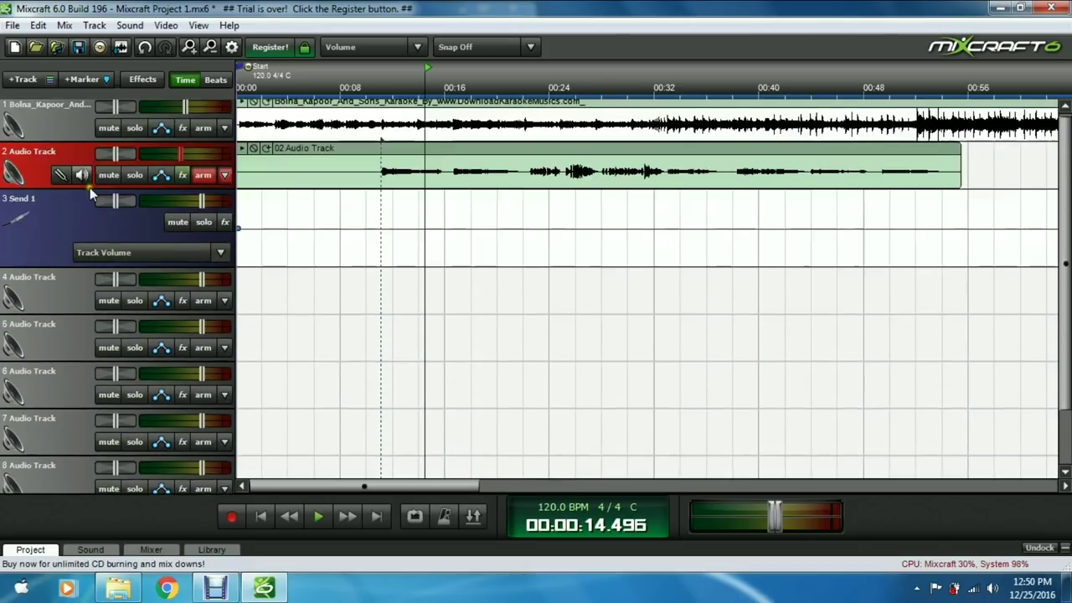
# Step: Add the Acoustica EQ effect to the Send 1 track
pyautogui.click(225, 229)
pyautogui.click(383, 238)
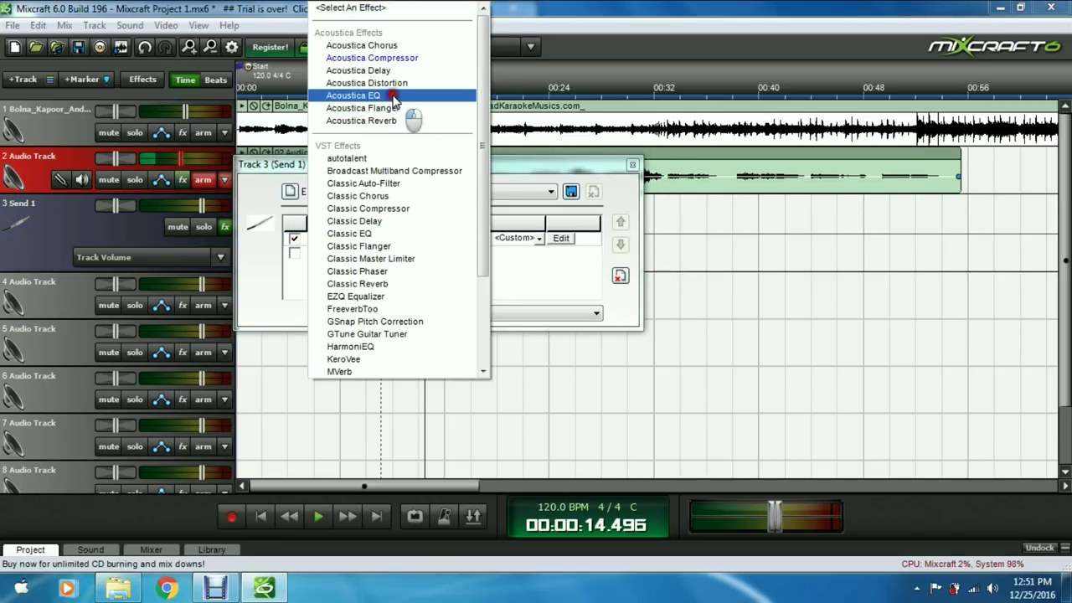
pyautogui.click(394, 96)
# Step: In Send 1's EQ, cut the <32 and 63 bands to -18 dB and slightly lower the 125, 250 and 500 bands
pyautogui.click(560, 238)
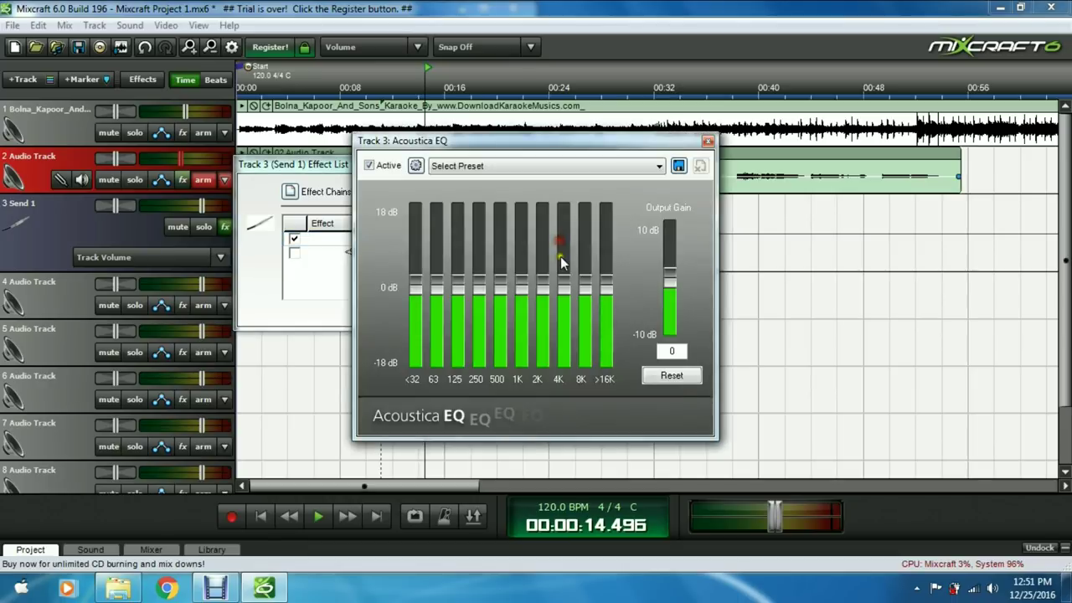
pyautogui.moveTo(432, 287); pyautogui.dragTo(436, 359)
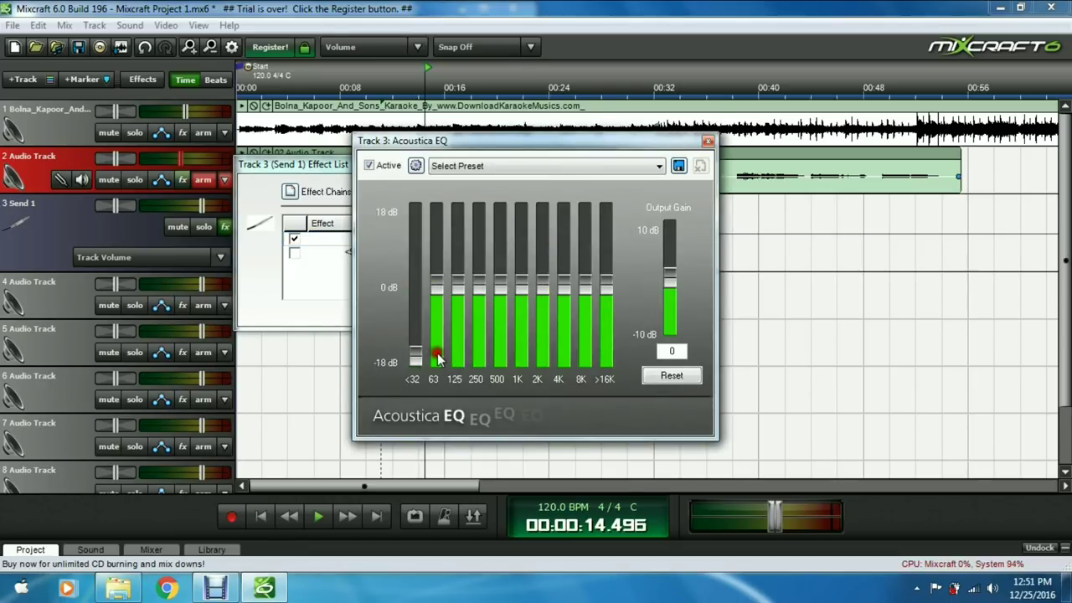
pyautogui.moveTo(440, 286); pyautogui.dragTo(453, 364)
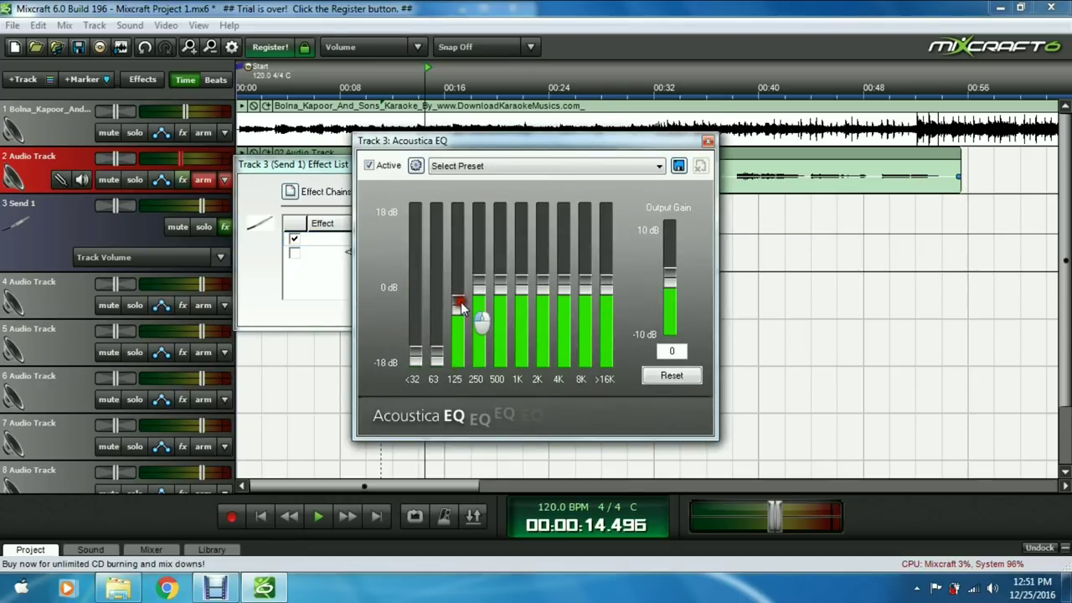
pyautogui.moveTo(499, 286); pyautogui.dragTo(500, 293)
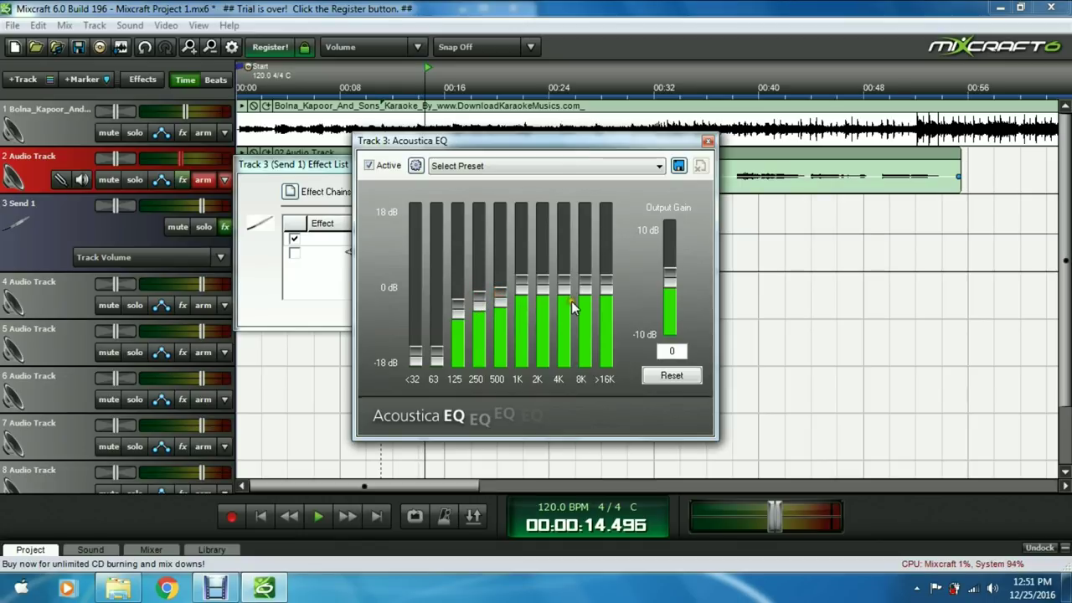
pyautogui.moveTo(476, 308); pyautogui.dragTo(498, 304)
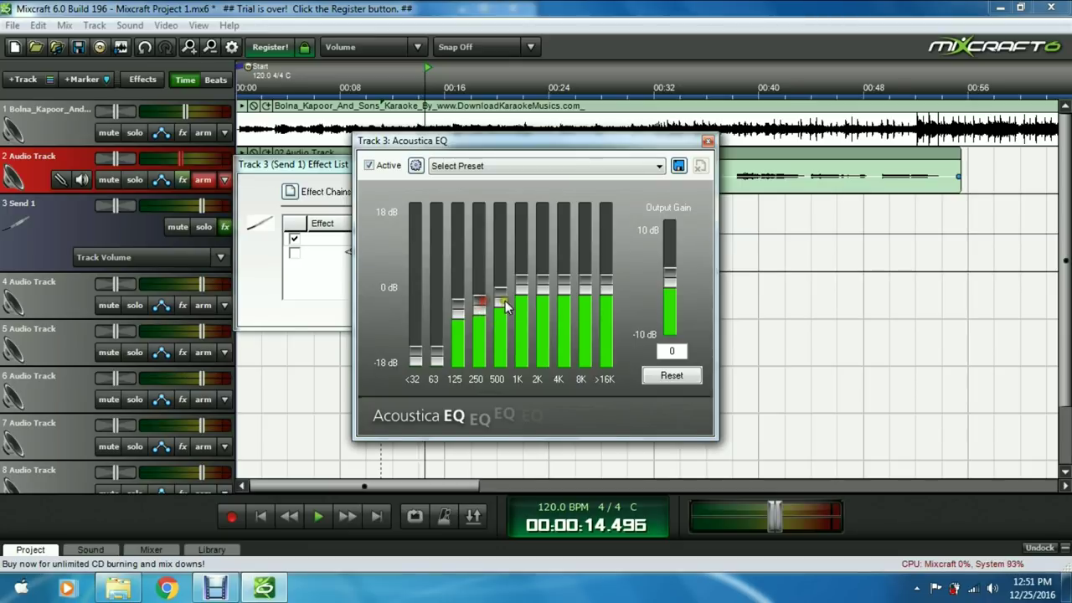
pyautogui.click(709, 142)
# Step: Add the Pultronic Tube EQ effect to Send 1 with the HF Vitalizer preset
pyautogui.click(418, 253)
pyautogui.scroll(-4, 427, 309)
pyautogui.click(407, 284)
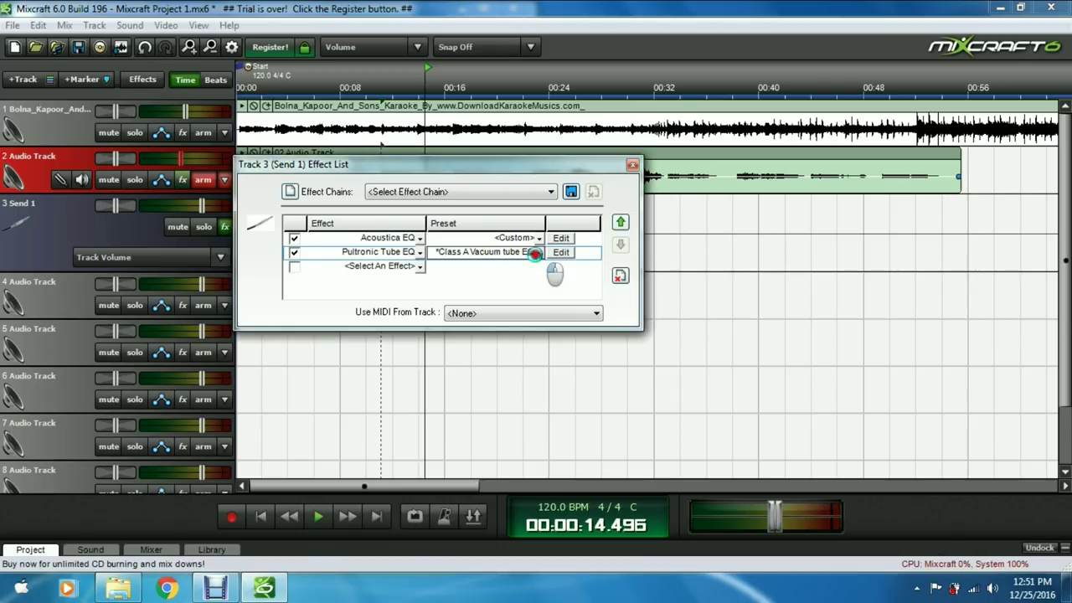
pyautogui.click(538, 252)
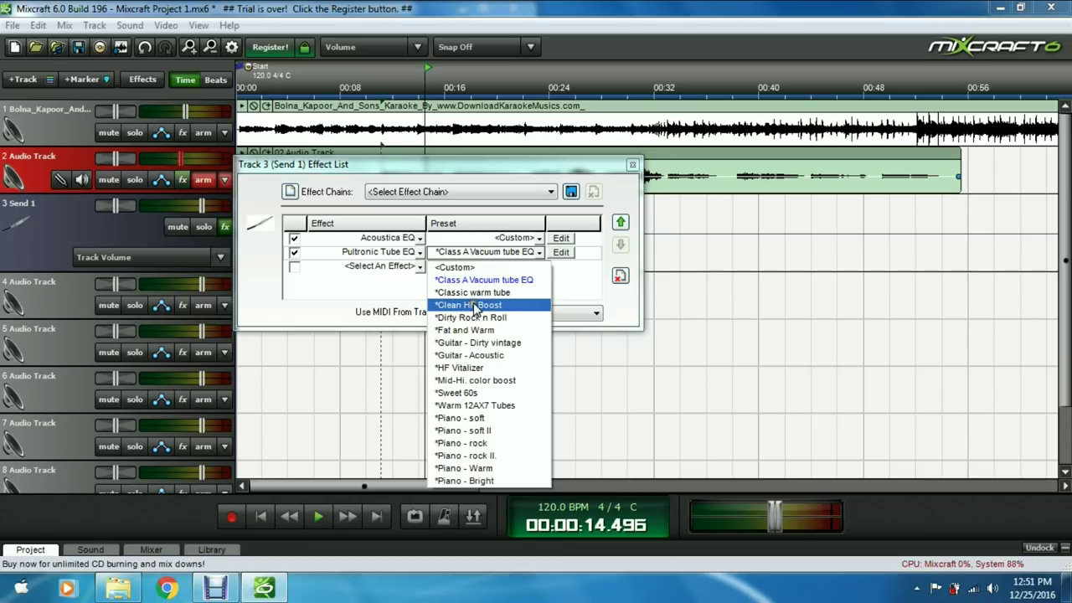
pyautogui.click(472, 365)
# Step: Add Acoustica Delay to Send 1 with a 207 ms delay, 50% feedback, 70% wet mix and 50% dry mix
pyautogui.click(419, 270)
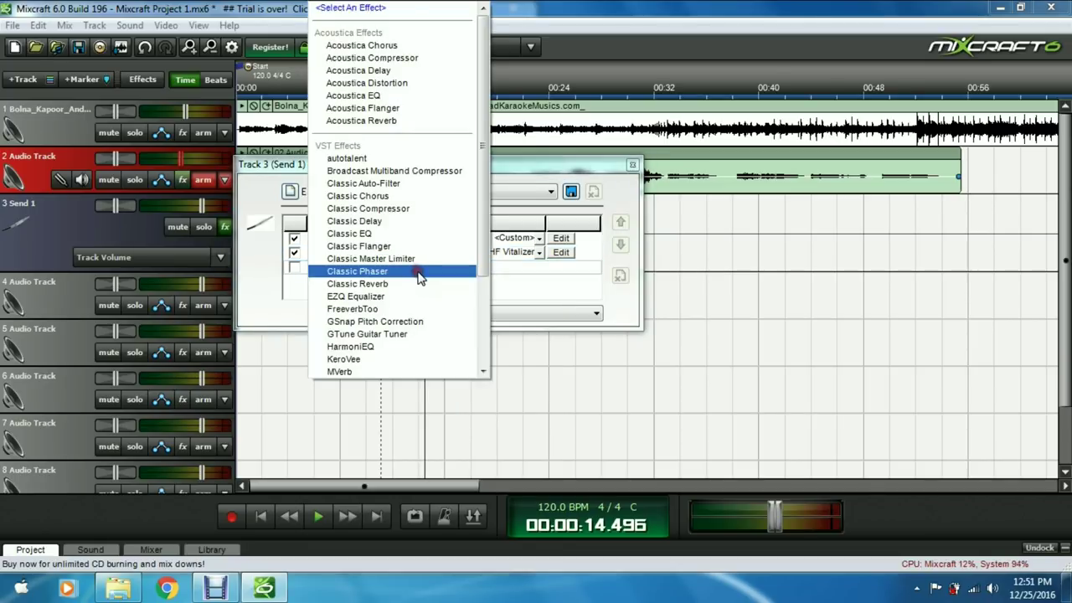
pyautogui.click(387, 73)
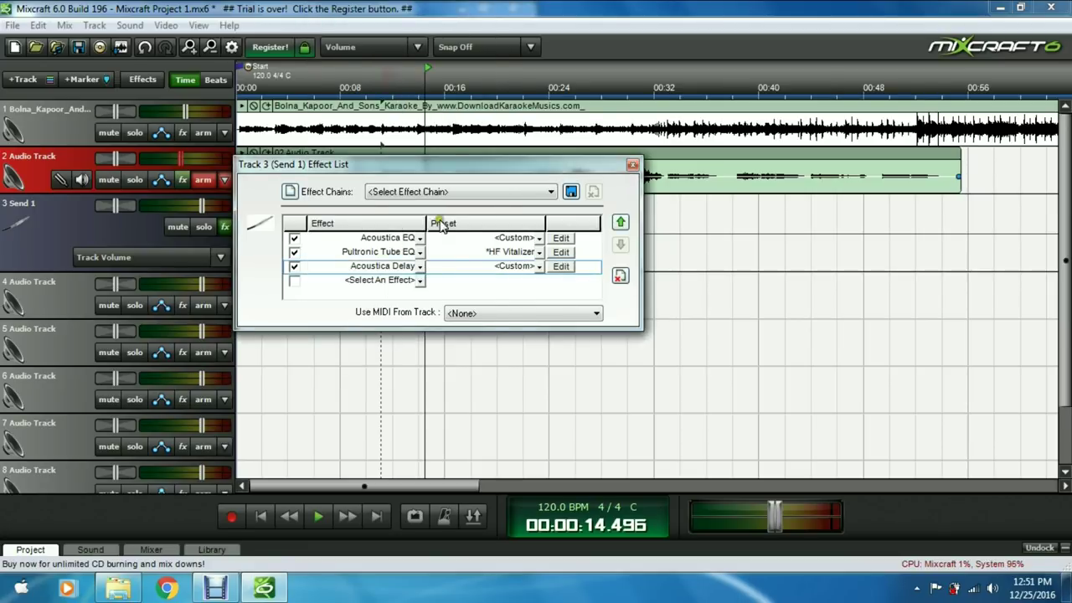
pyautogui.click(570, 266)
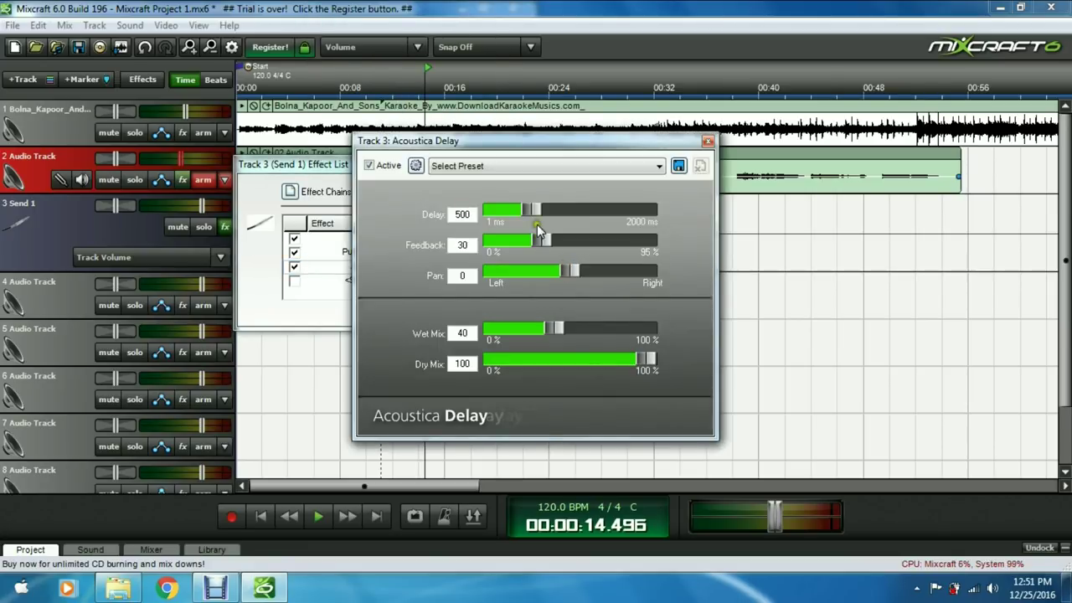
pyautogui.moveTo(533, 210); pyautogui.dragTo(452, 216)
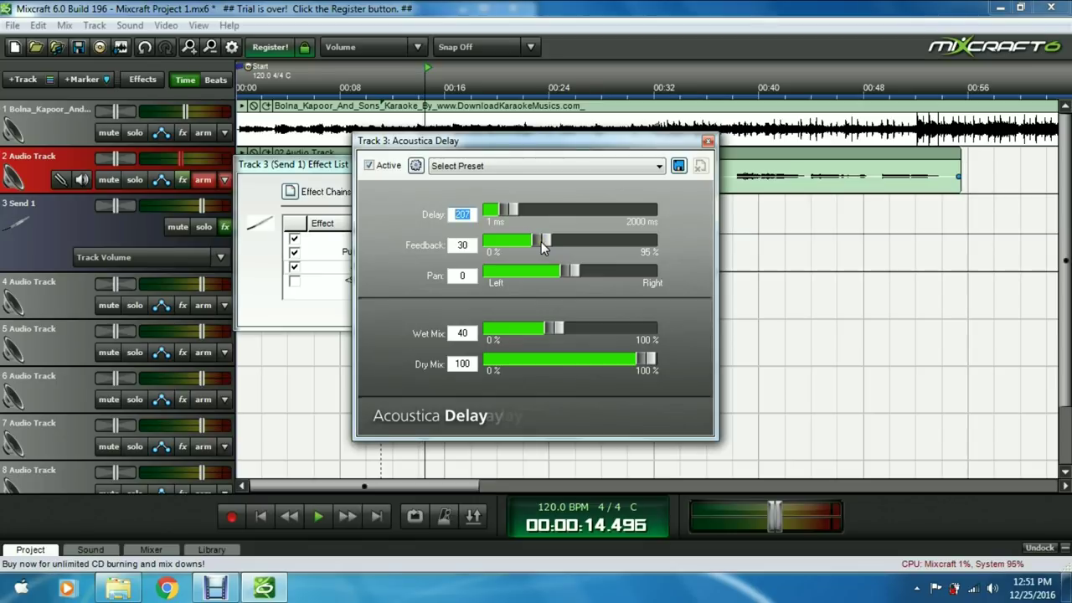
pyautogui.moveTo(541, 241); pyautogui.dragTo(570, 249)
pyautogui.moveTo(471, 242); pyautogui.dragTo(452, 243)
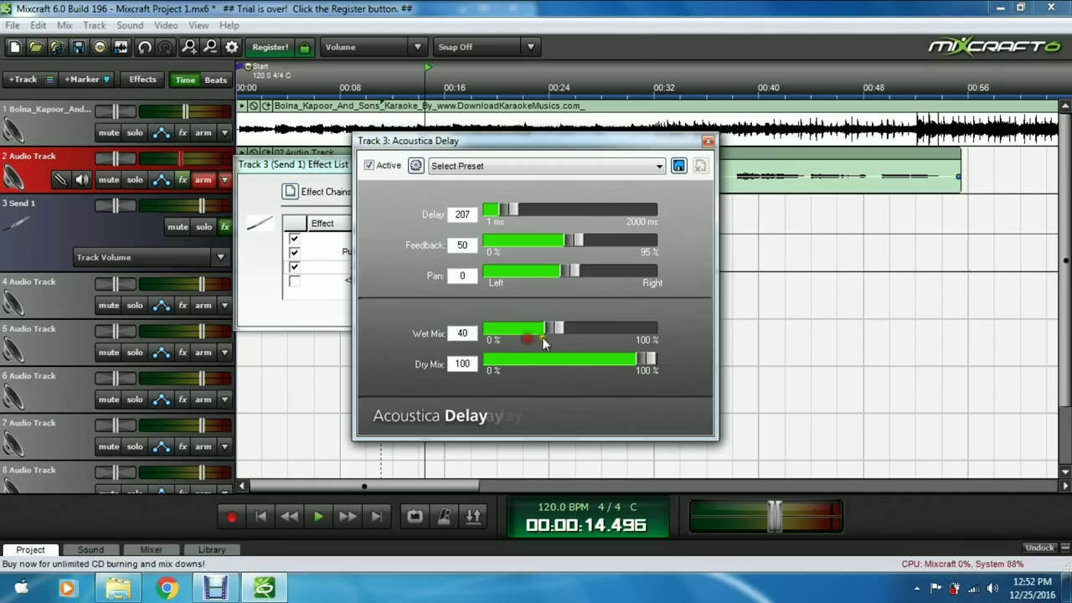
pyautogui.moveTo(554, 329)
pyautogui.mouseDown()
pyautogui.moveTo(597, 334)
pyautogui.moveTo(639, 358)
pyautogui.moveTo(558, 362)
pyautogui.moveTo(570, 364)
pyautogui.mouseUp()
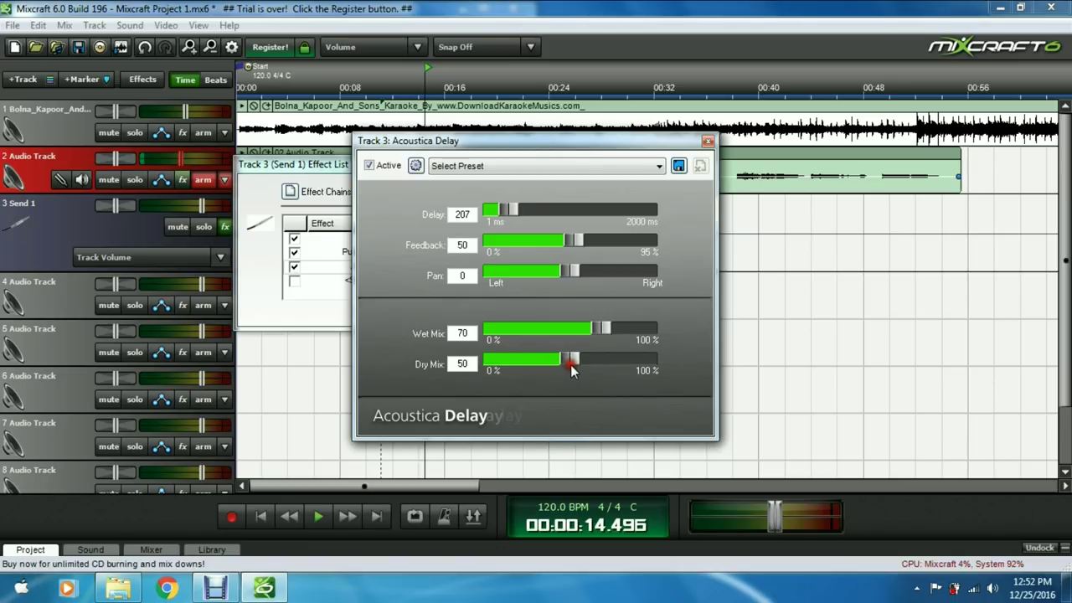
# Step: Add Acoustica Reverb to Send 1 with 64% reverberation, 70% wet mix and 40% dry mix
pyautogui.click(707, 145)
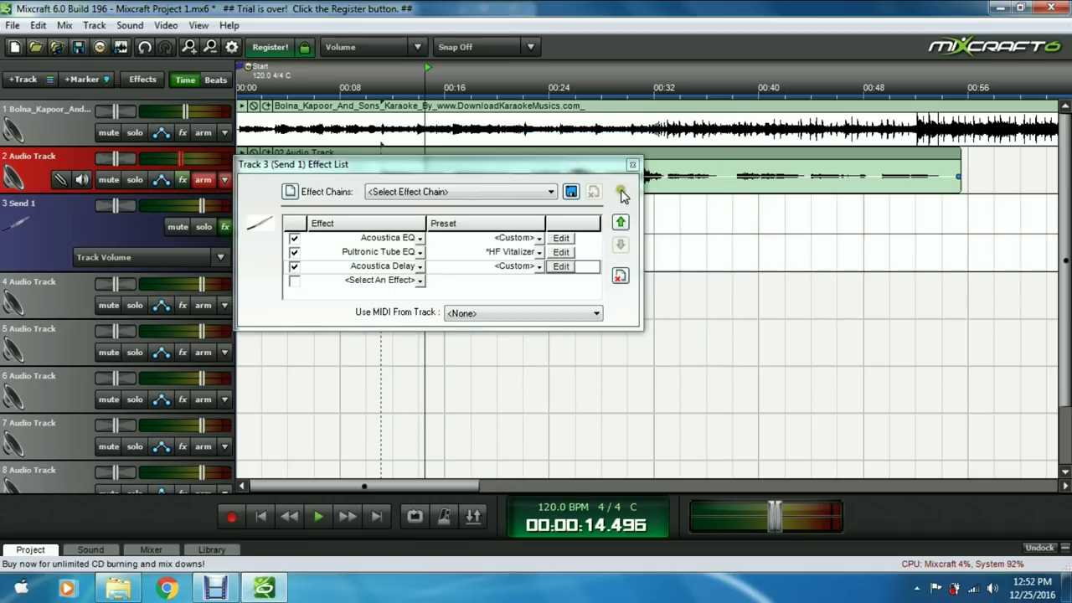
pyautogui.click(424, 285)
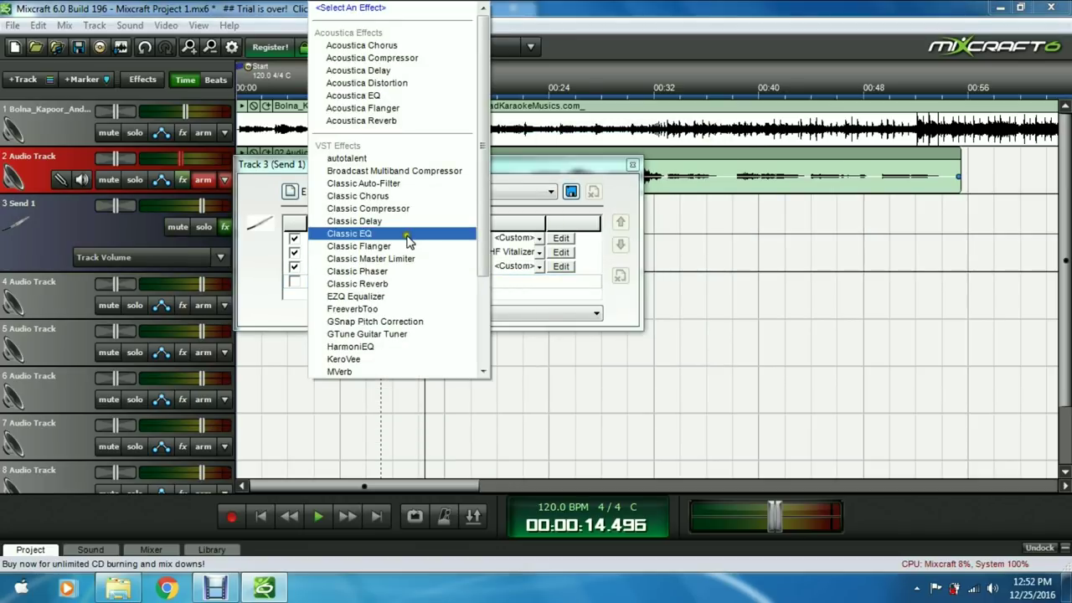
pyautogui.click(403, 124)
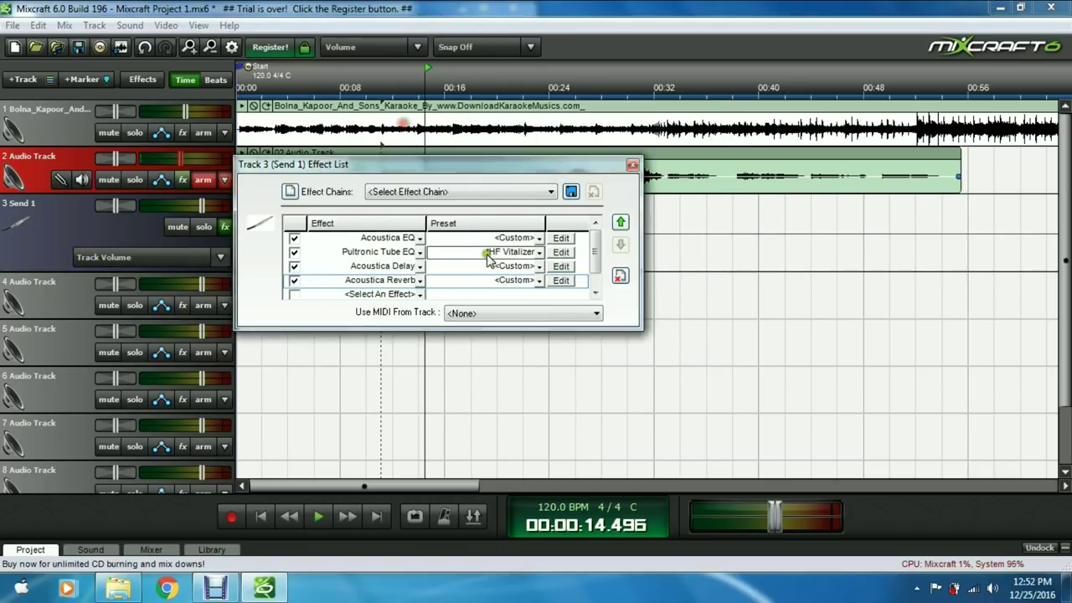
pyautogui.click(562, 282)
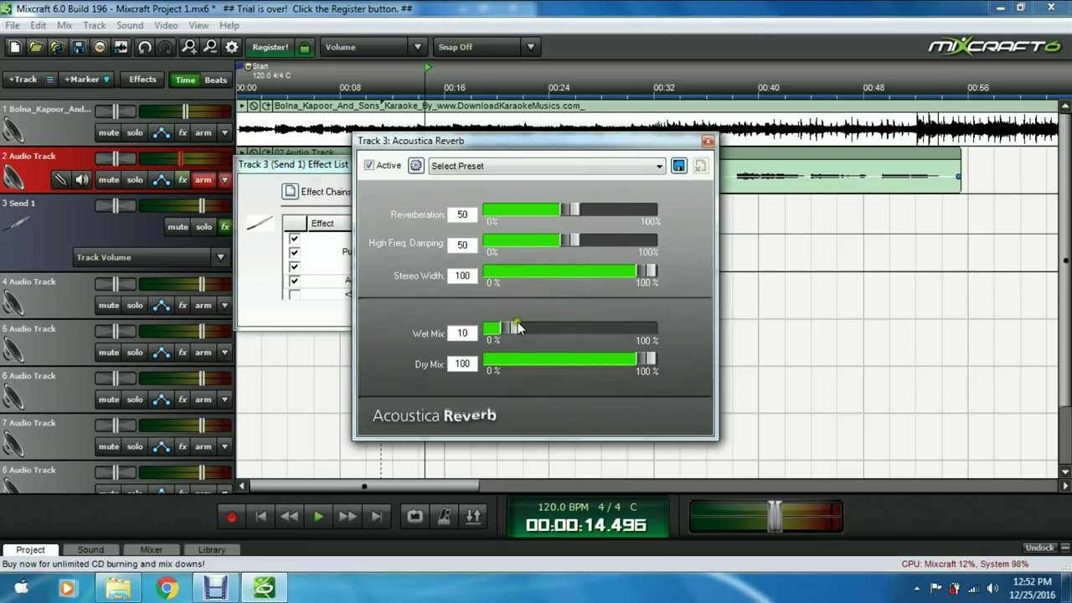
pyautogui.moveTo(513, 327); pyautogui.dragTo(597, 340)
pyautogui.moveTo(643, 369); pyautogui.dragTo(557, 365)
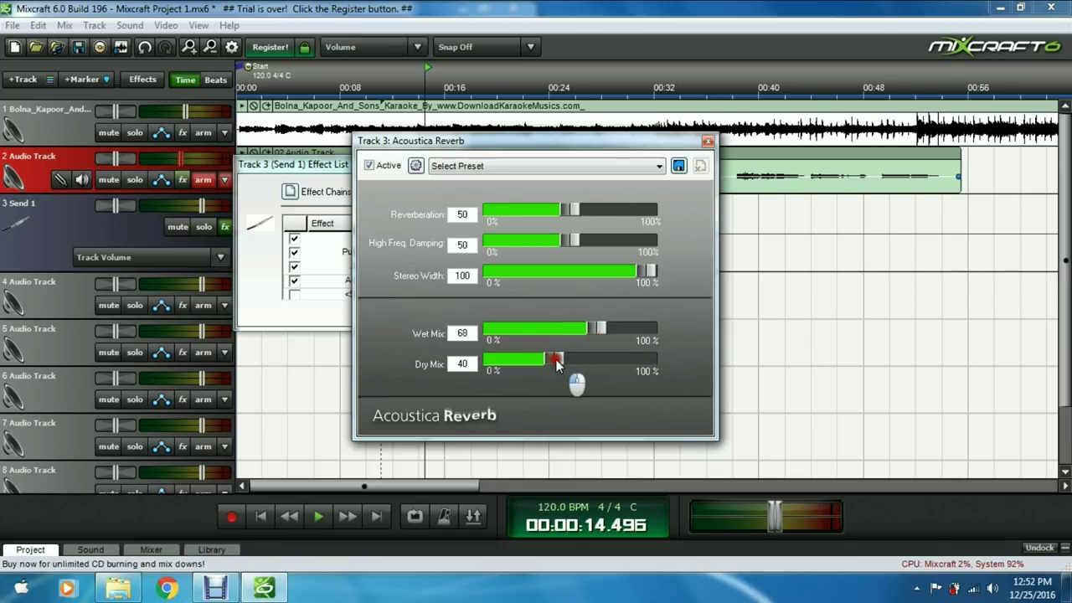
pyautogui.moveTo(590, 329); pyautogui.dragTo(604, 335)
pyautogui.moveTo(572, 212); pyautogui.dragTo(595, 222)
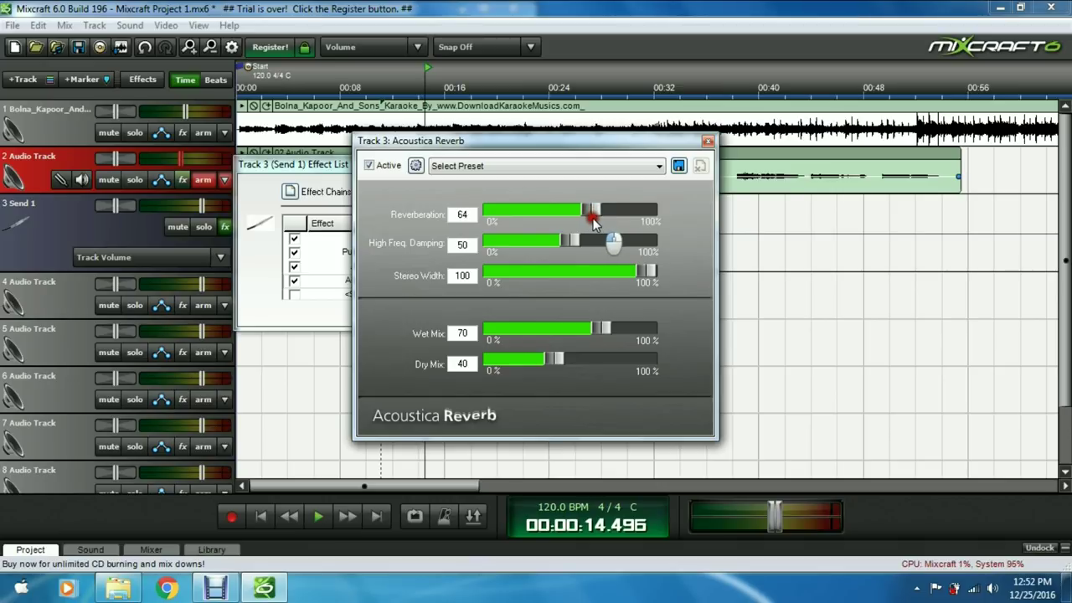
pyautogui.click(707, 143)
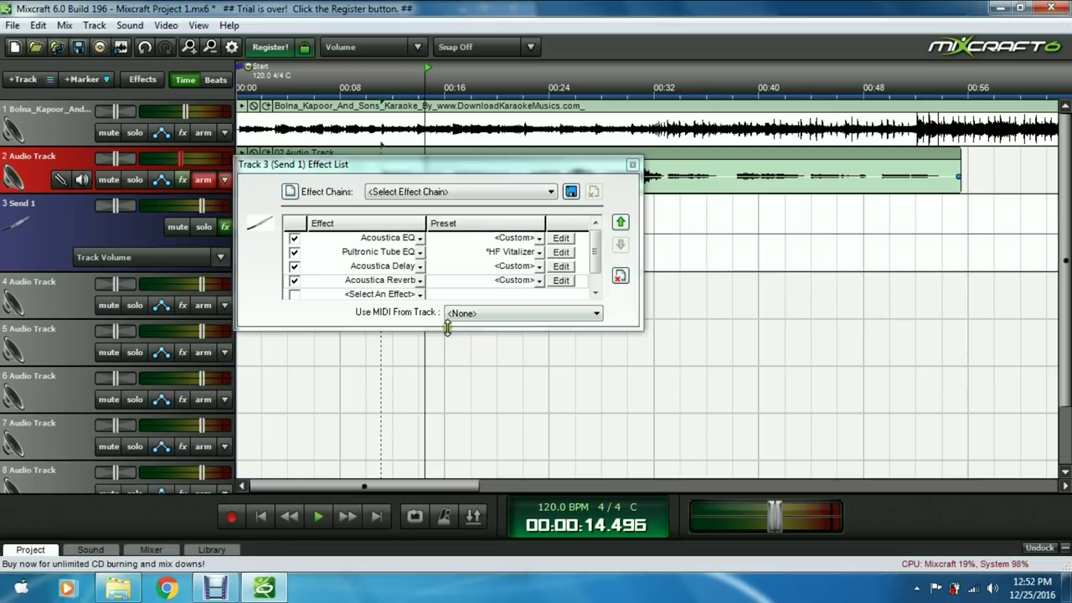
# Step: Enlarge Send 1's effect list and add the Classic Chorus effect to it
pyautogui.moveTo(447, 328); pyautogui.dragTo(447, 392)
pyautogui.click(423, 298)
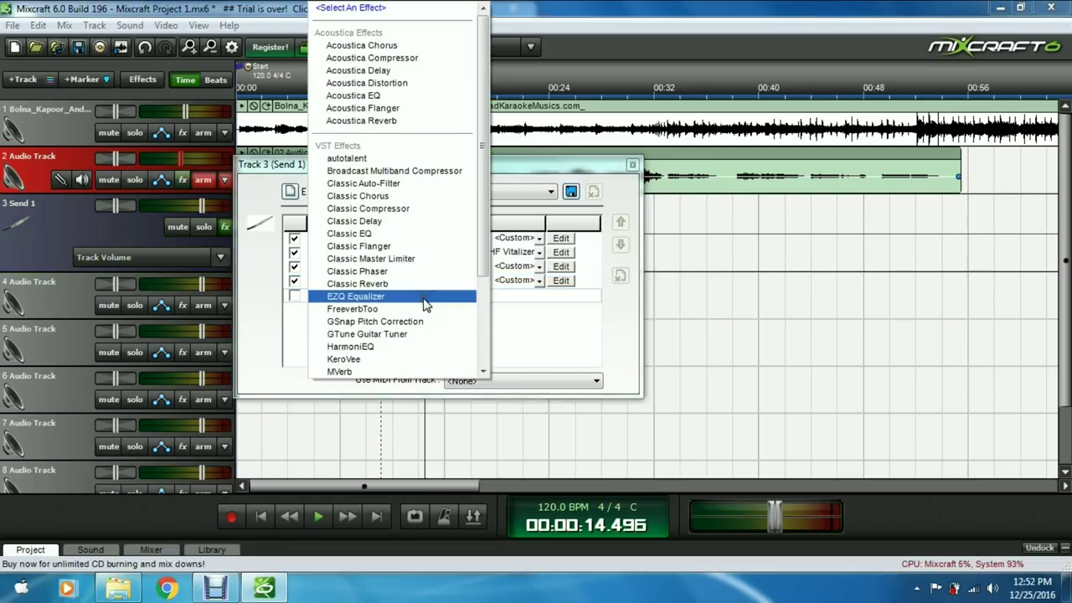
pyautogui.click(390, 198)
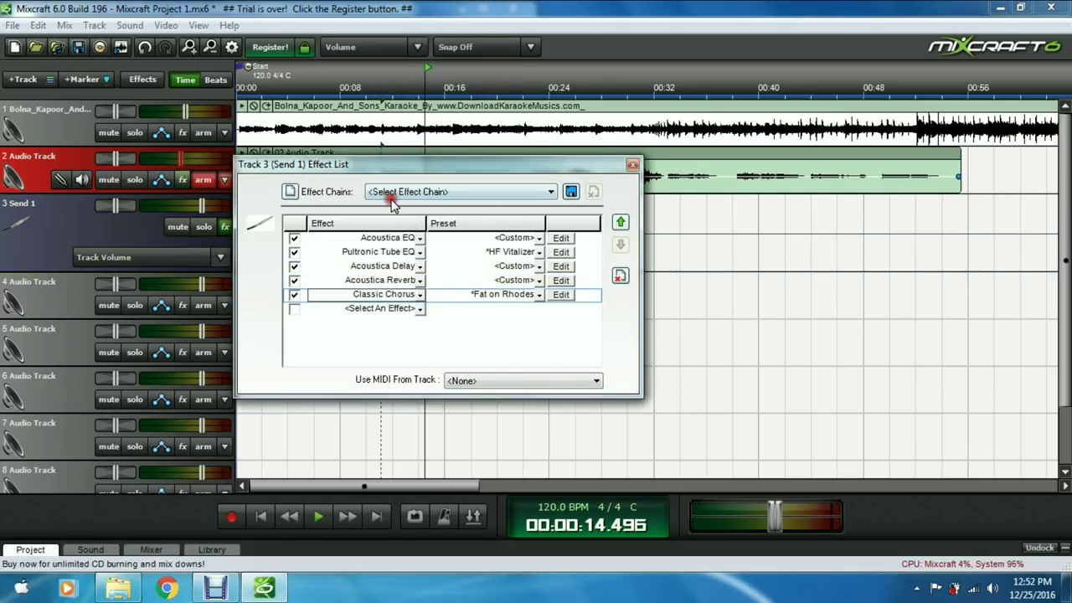
pyautogui.click(386, 298)
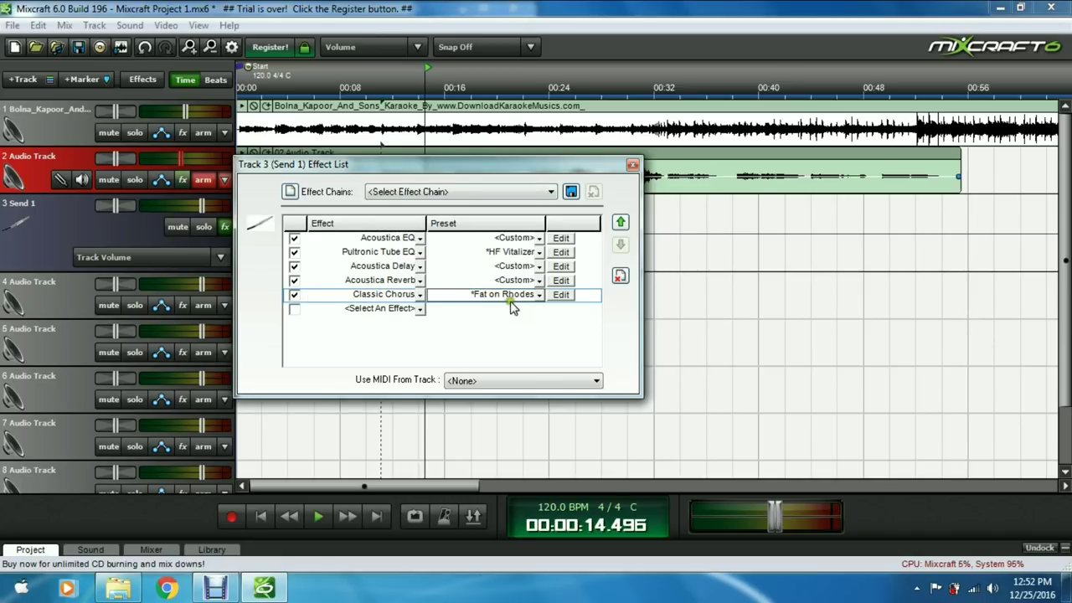
# Step: Shift the Classic Chorus output mix slightly toward the effect signal, adjust the delay range, and close Send 1's effect list
pyautogui.click(560, 295)
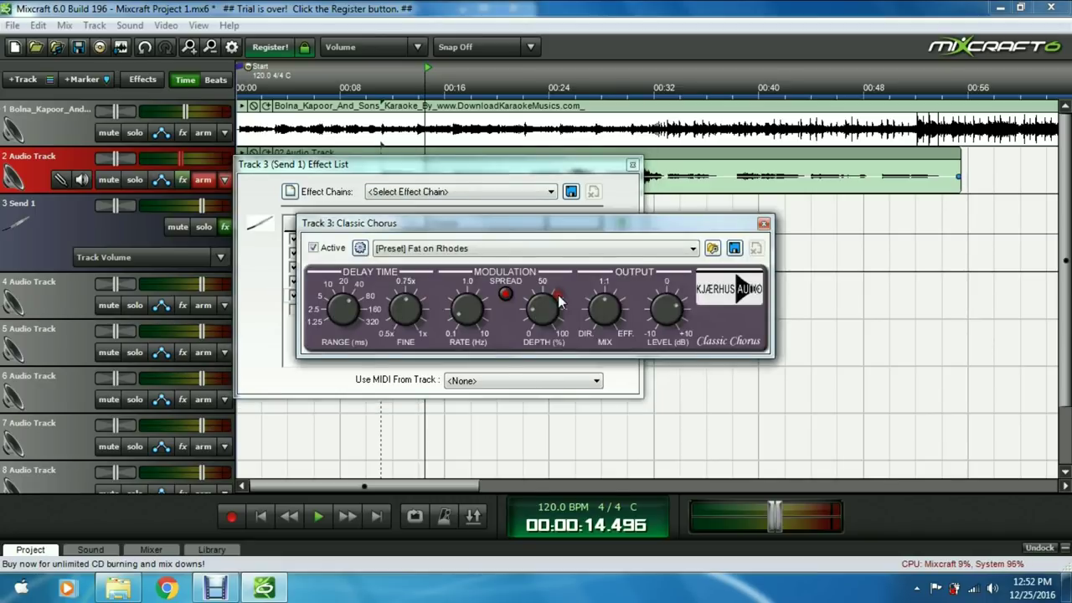
pyautogui.moveTo(608, 315); pyautogui.dragTo(606, 306)
pyautogui.moveTo(347, 310)
pyautogui.mouseDown()
pyautogui.moveTo(348, 321)
pyautogui.moveTo(348, 308)
pyautogui.mouseUp()
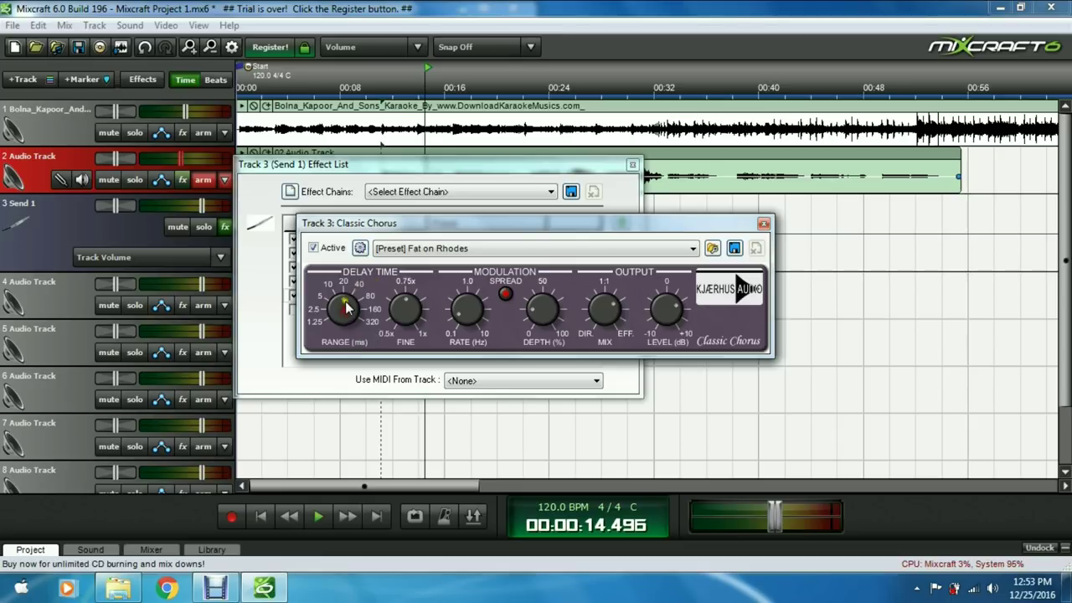
pyautogui.click(763, 224)
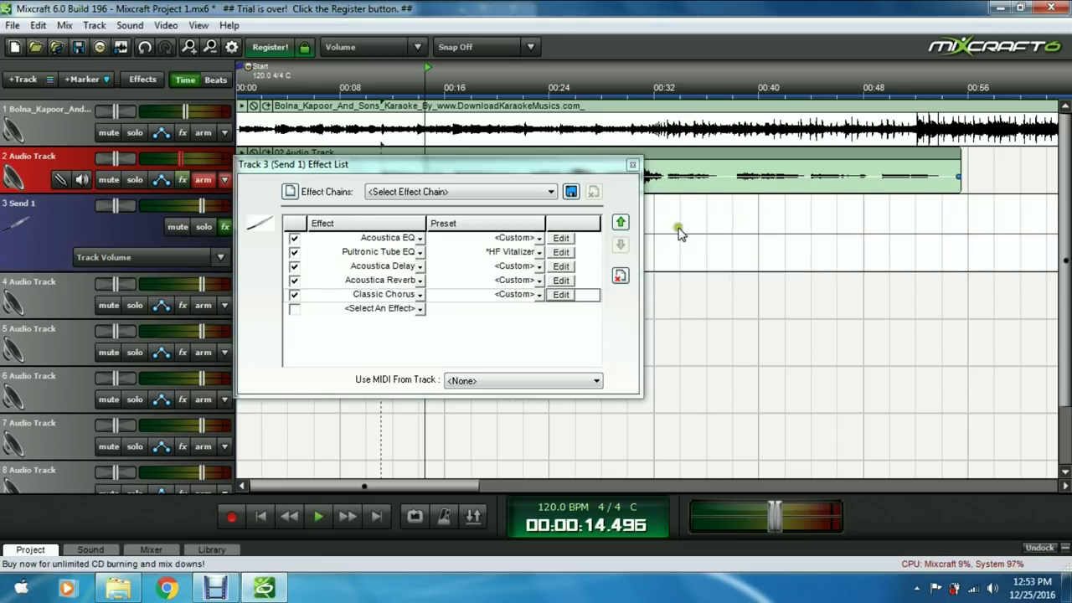
pyautogui.click(633, 167)
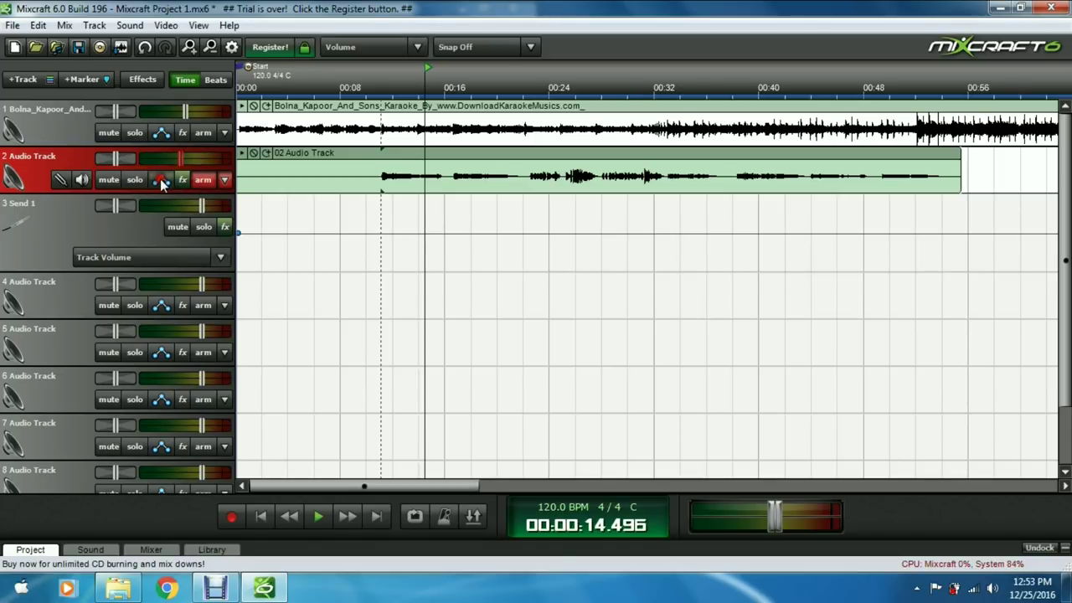
# Step: Show the automation lane of the vocal track, assign it to Send 1, and adjust the send level
pyautogui.click(160, 179)
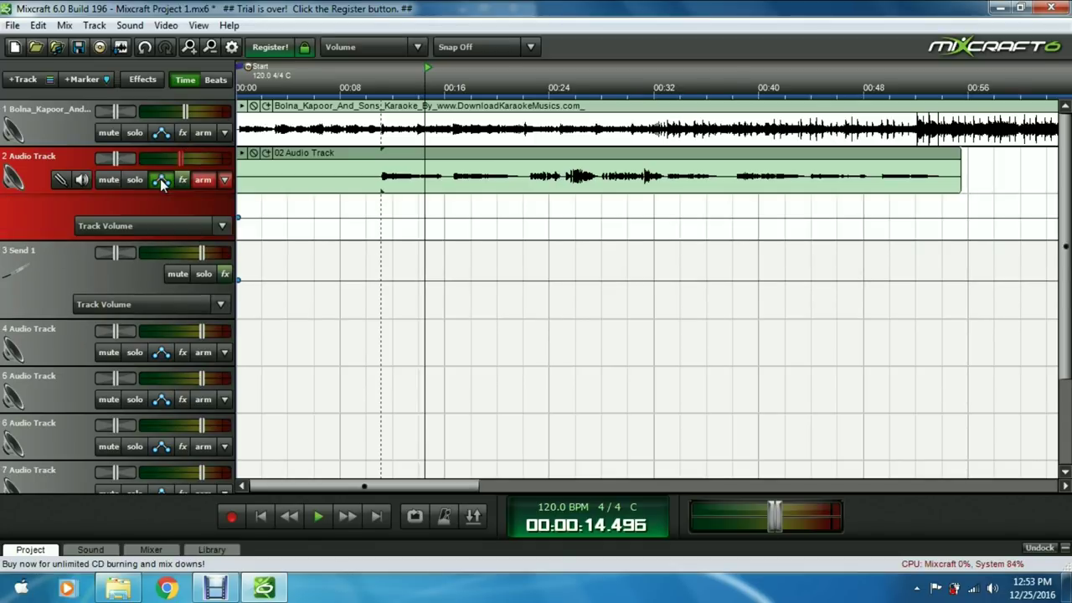
pyautogui.click(219, 228)
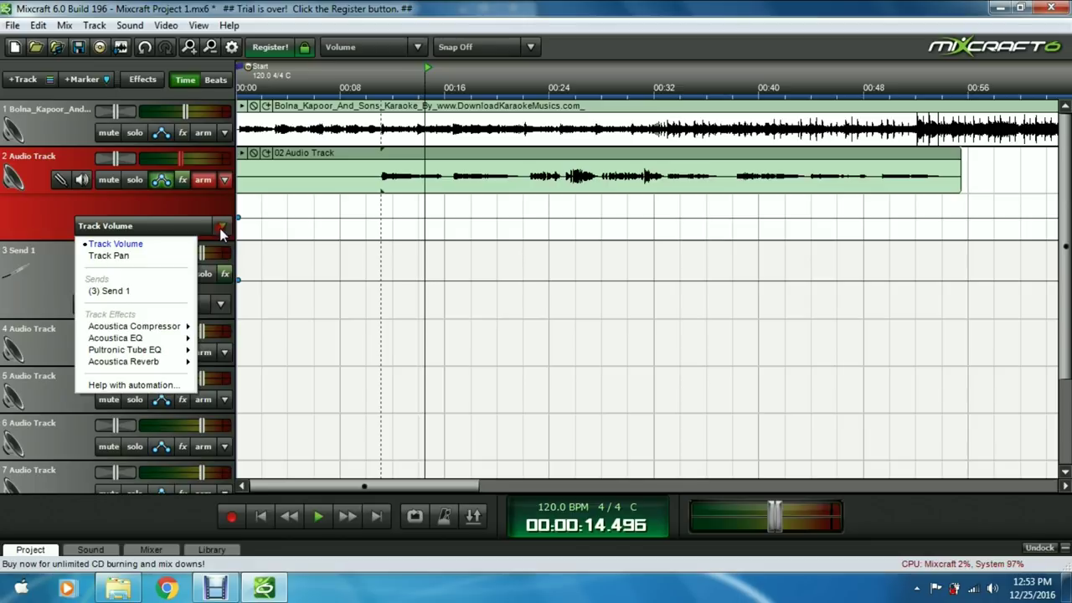
pyautogui.click(136, 293)
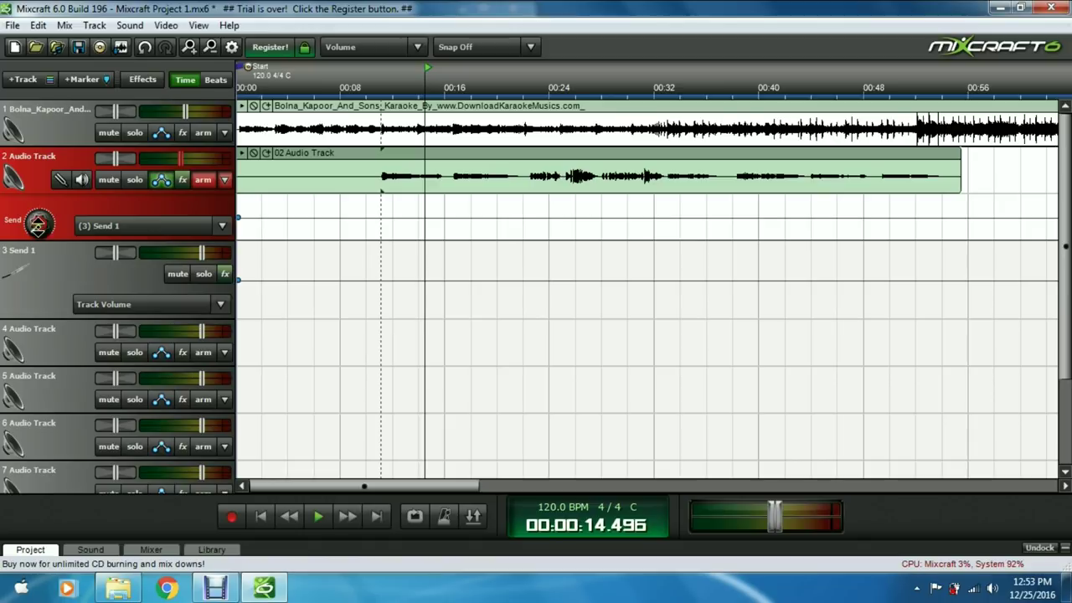
pyautogui.moveTo(52, 243); pyautogui.dragTo(55, 240)
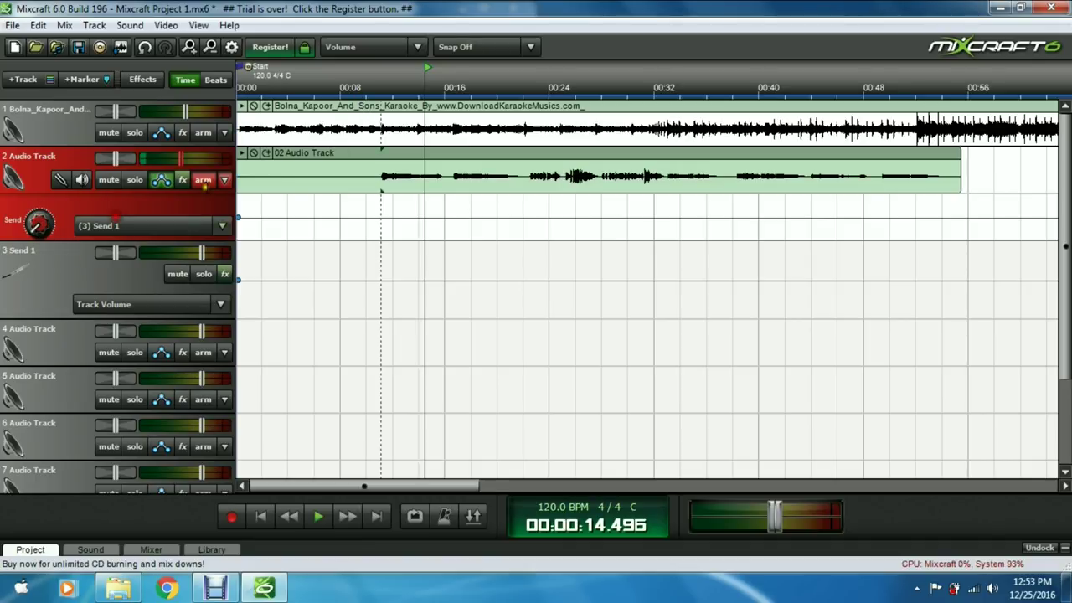
# Step: Play the mix from about 9 seconds and from about 22 seconds to hear the send effects on the vocals
pyautogui.click(361, 99)
pyautogui.press('space')
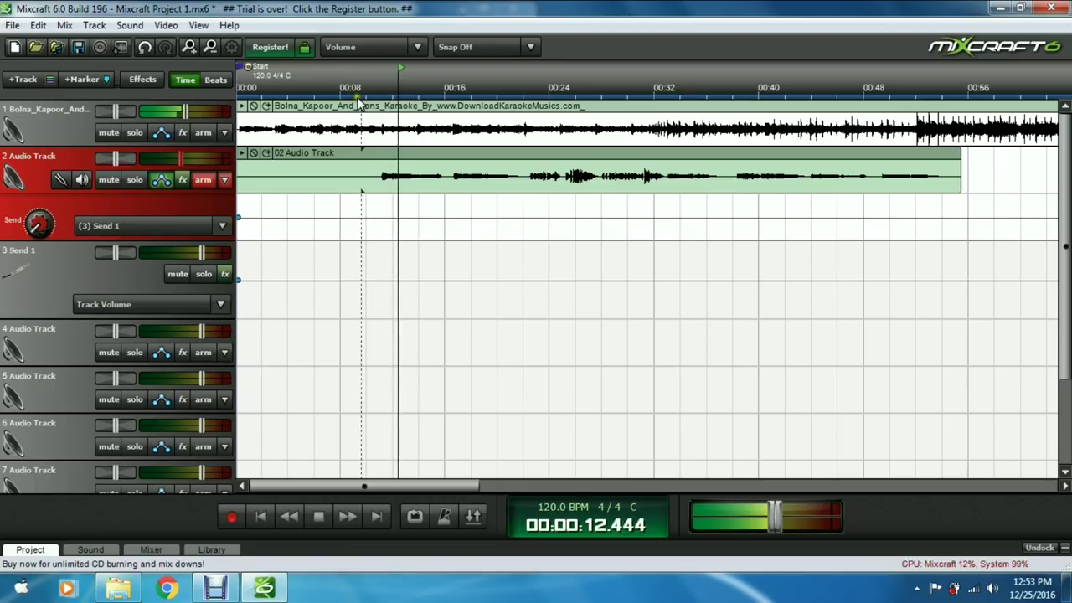
pyautogui.click(527, 95)
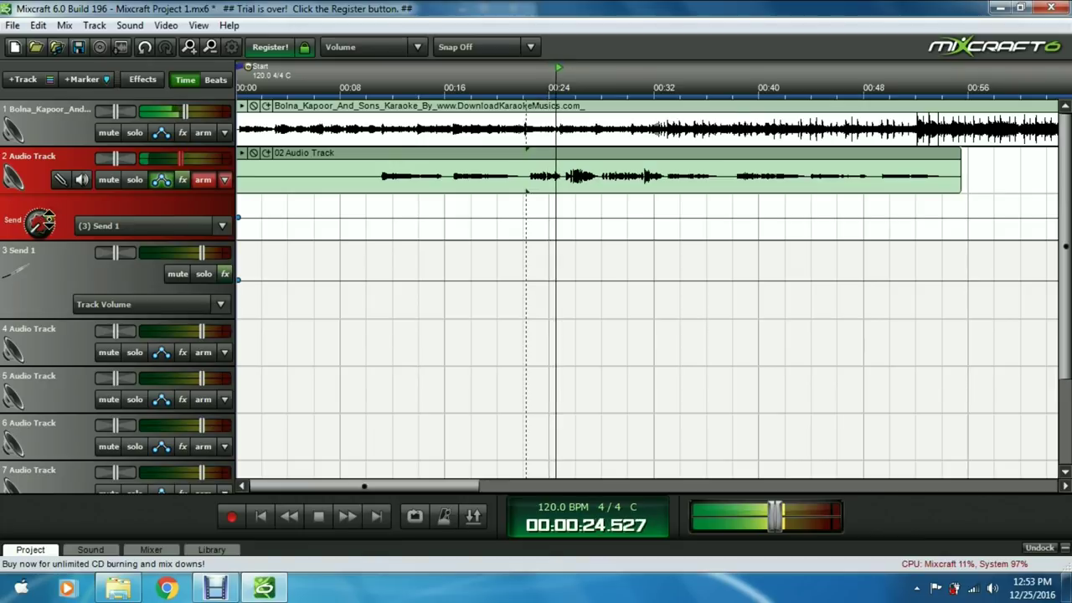
pyautogui.press('space')
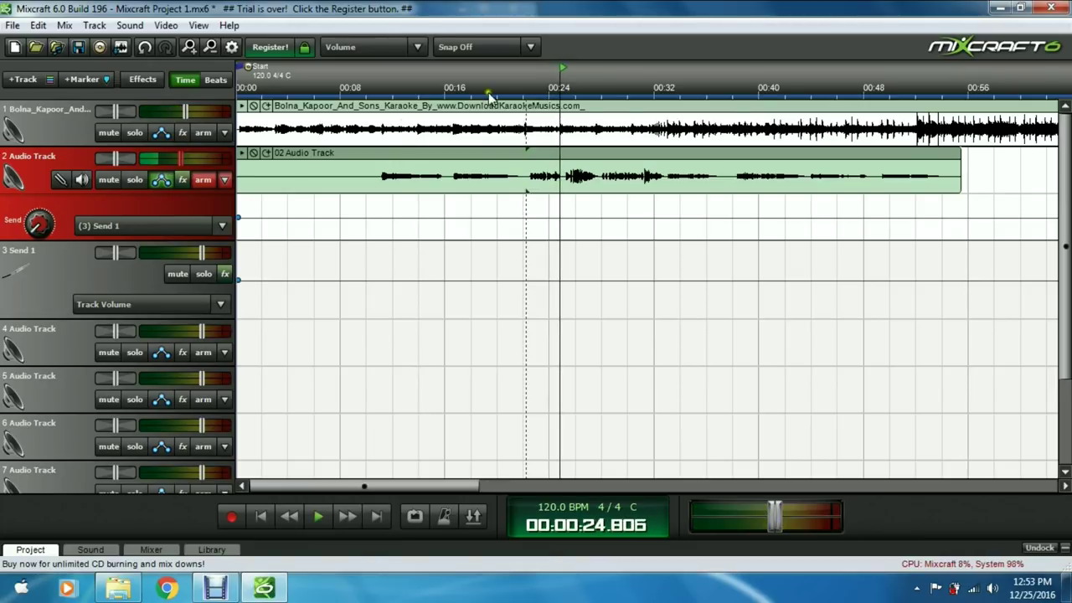
pyautogui.click(524, 95)
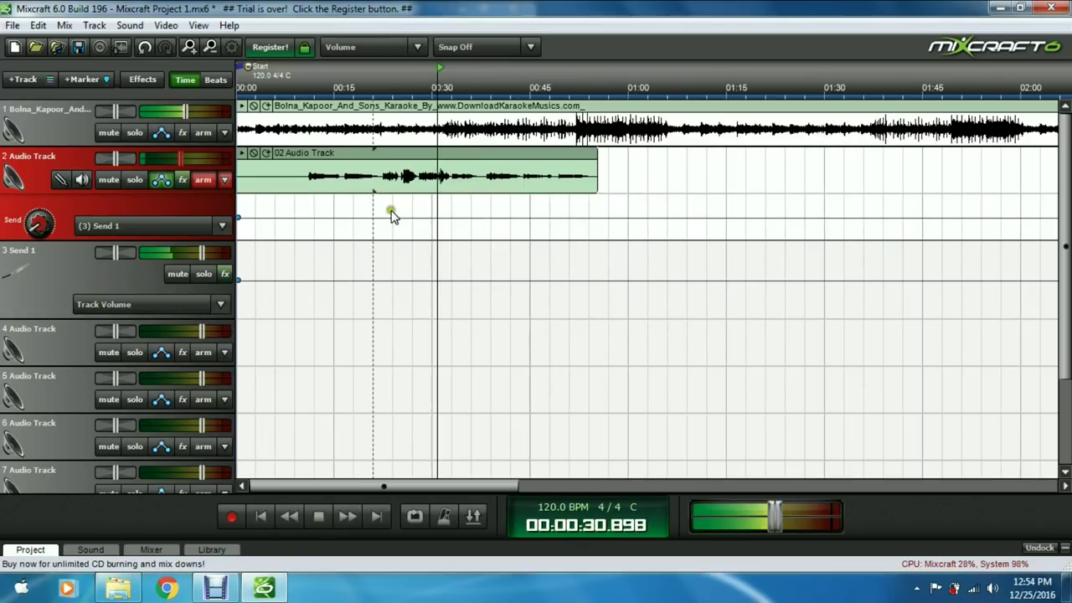
# Step: In Send 1's Acoustica EQ, lower the >16K band to about -8 dB and the 8K band to about -5 dB
pyautogui.click(227, 276)
pyautogui.click(563, 239)
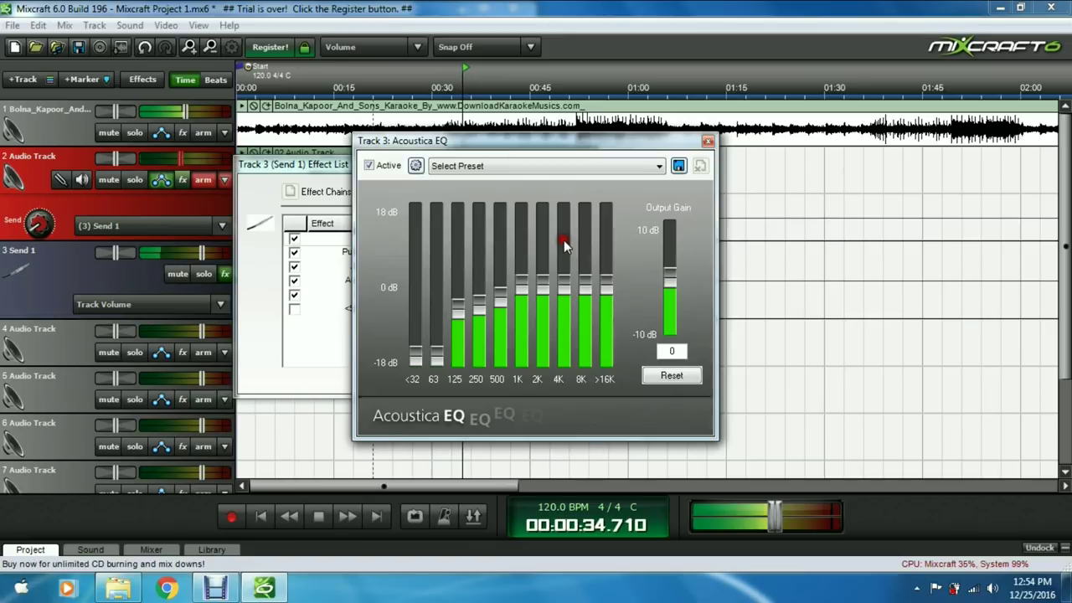
pyautogui.moveTo(605, 287); pyautogui.dragTo(612, 321)
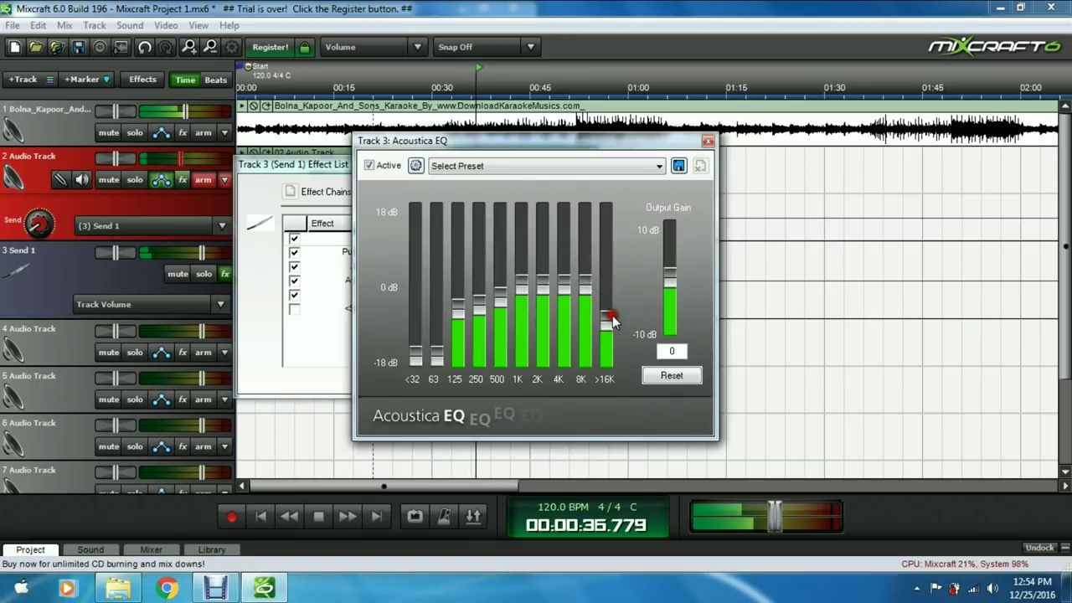
pyautogui.moveTo(585, 287); pyautogui.dragTo(585, 310)
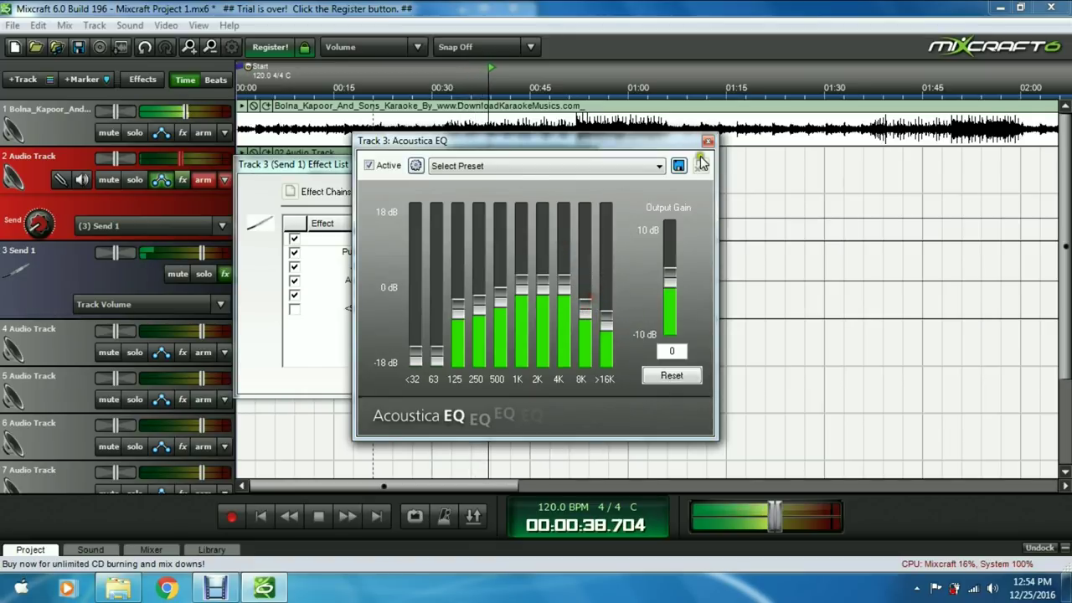
pyautogui.click(708, 141)
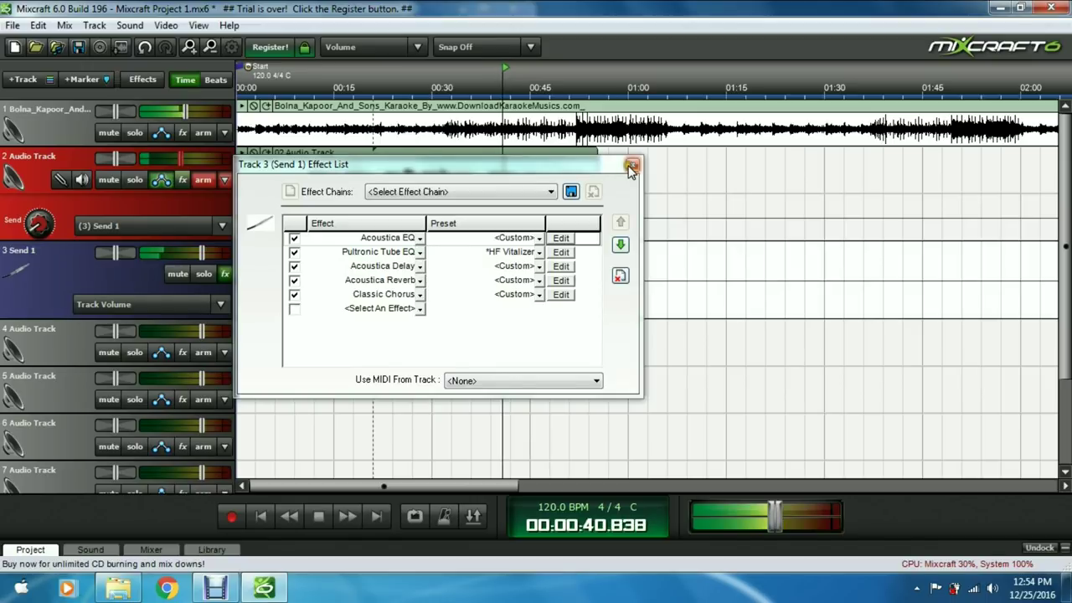
pyautogui.click(632, 167)
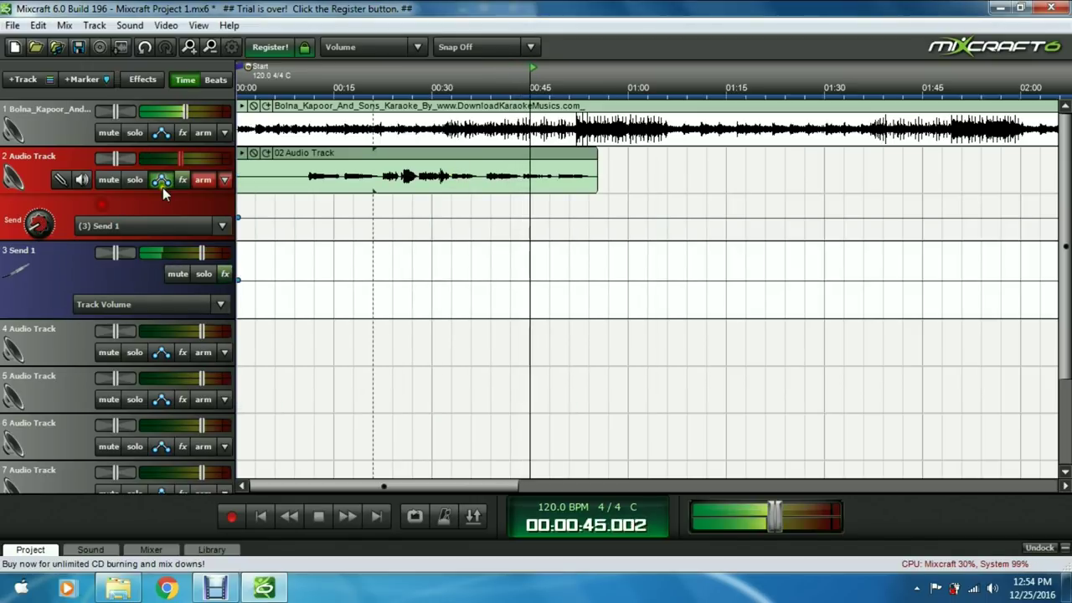
# Step: Play the mix from about 20 seconds and again from about 5 seconds, then stop just before the vocals
pyautogui.click(377, 90)
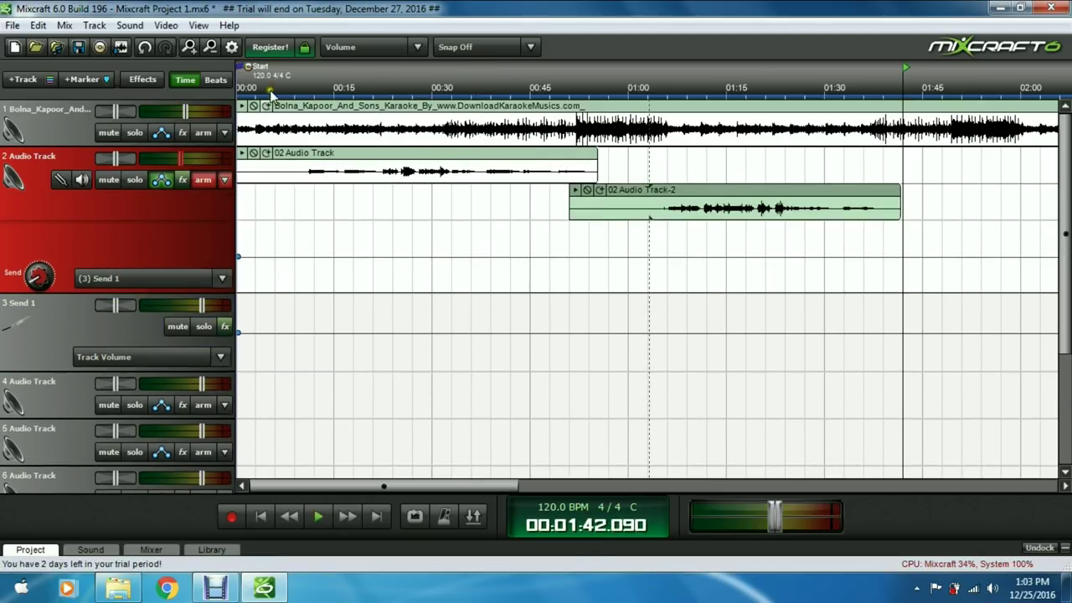
pyautogui.click(270, 88)
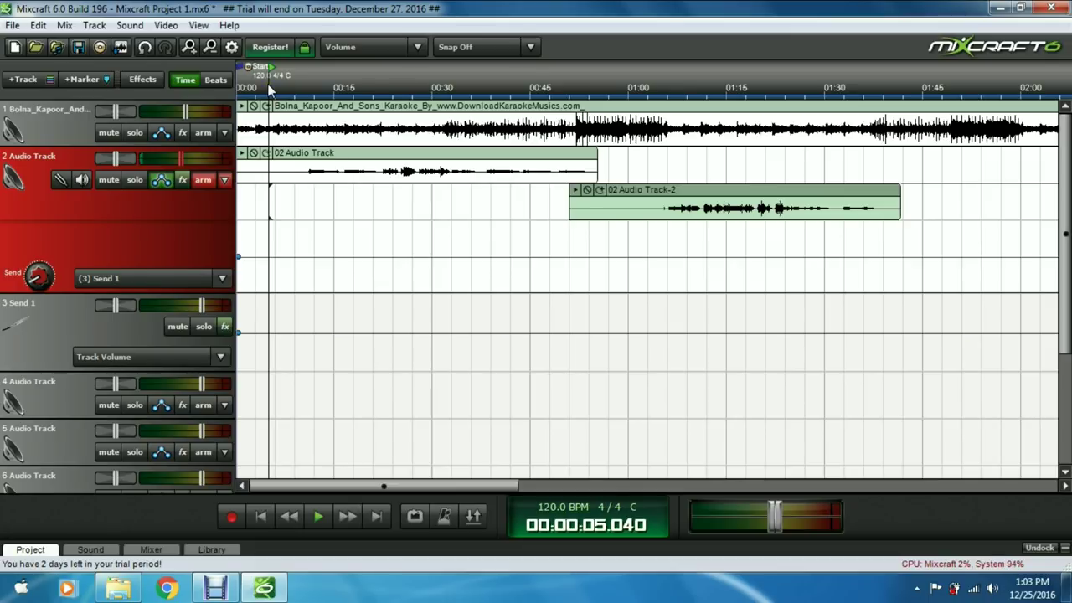
pyautogui.press('space')
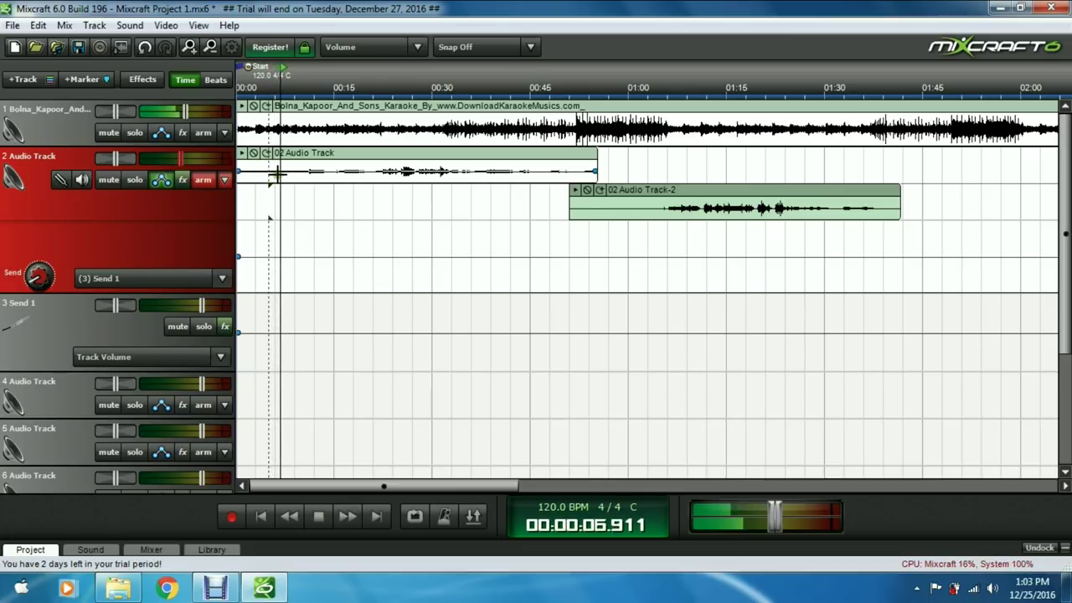
pyautogui.press('space')
# Step: Set the 02 Audio Track clip's noise reduction to 80% and place the noise start and end markers in the silence before the vocals
pyautogui.doubleClick(315, 164)
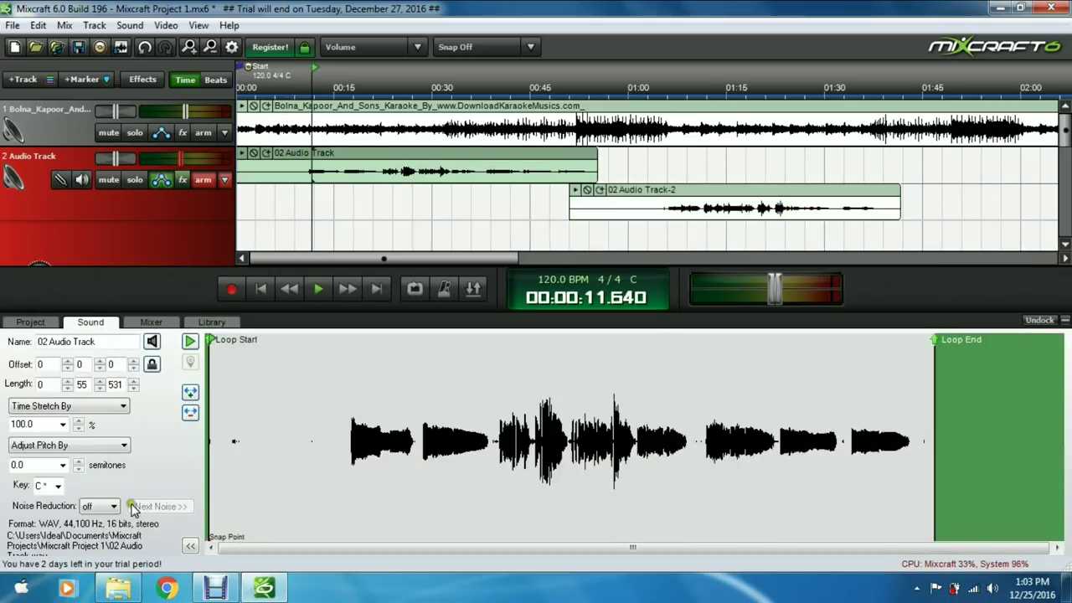
pyautogui.click(90, 322)
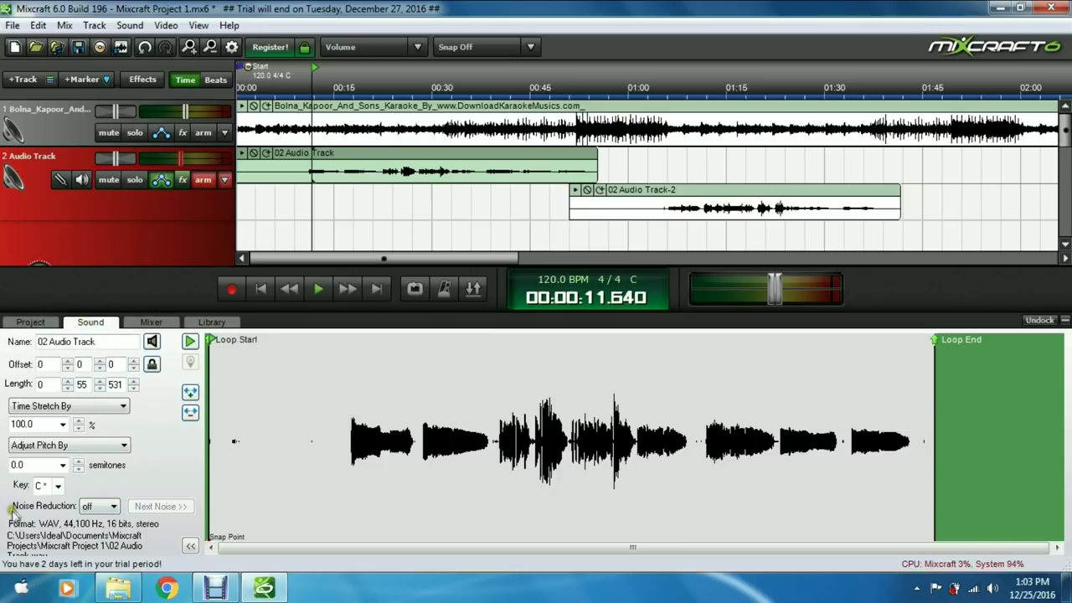
pyautogui.click(111, 507)
pyautogui.click(113, 507)
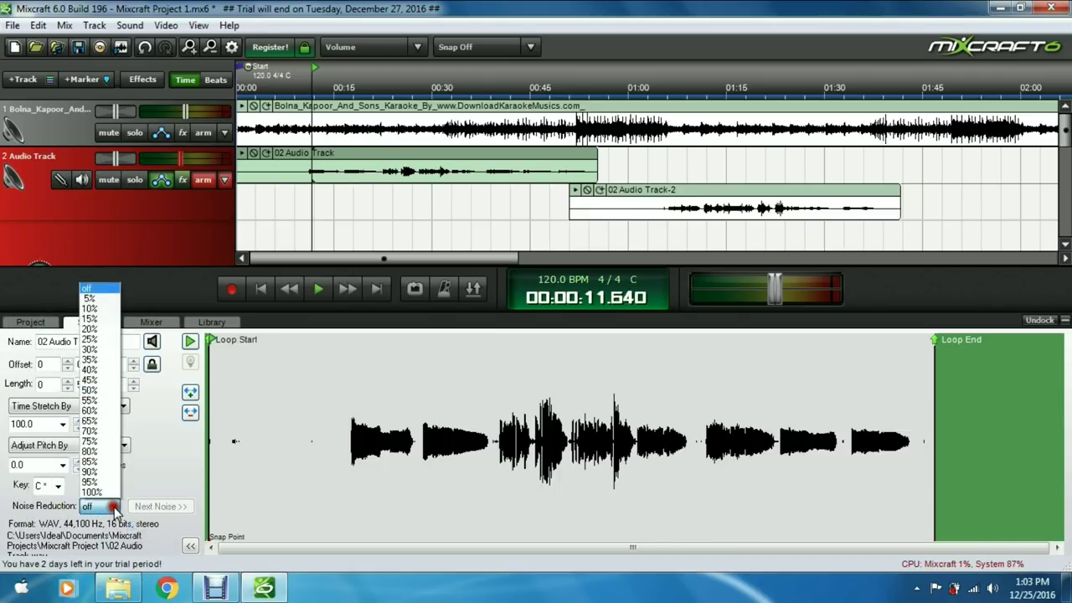
pyautogui.click(94, 451)
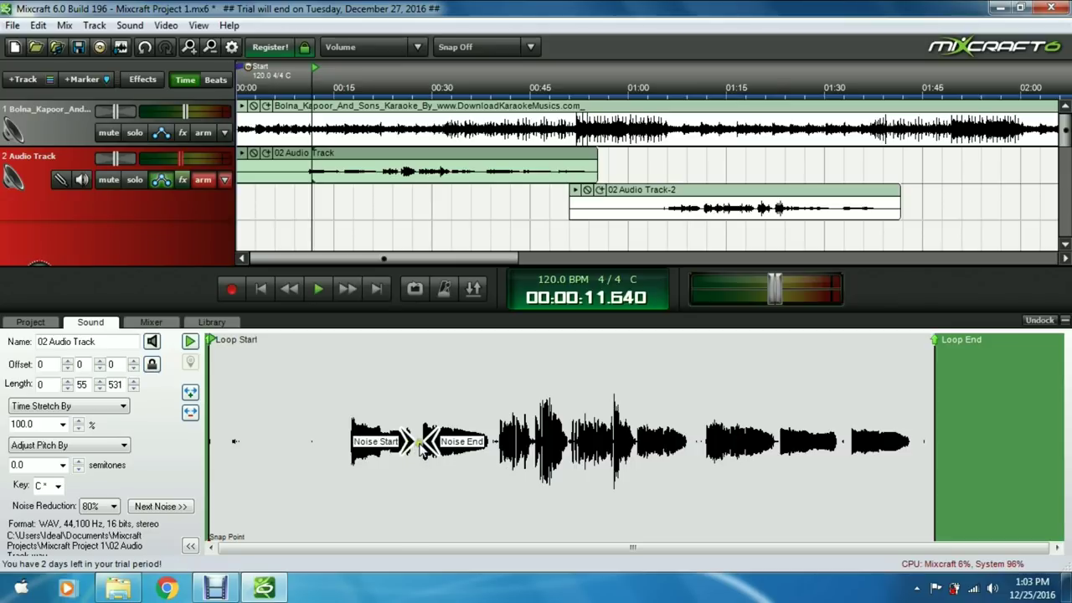
pyautogui.moveTo(408, 443)
pyautogui.mouseDown()
pyautogui.moveTo(277, 447)
pyautogui.moveTo(295, 446)
pyautogui.mouseUp()
pyautogui.moveTo(425, 446); pyautogui.dragTo(288, 471)
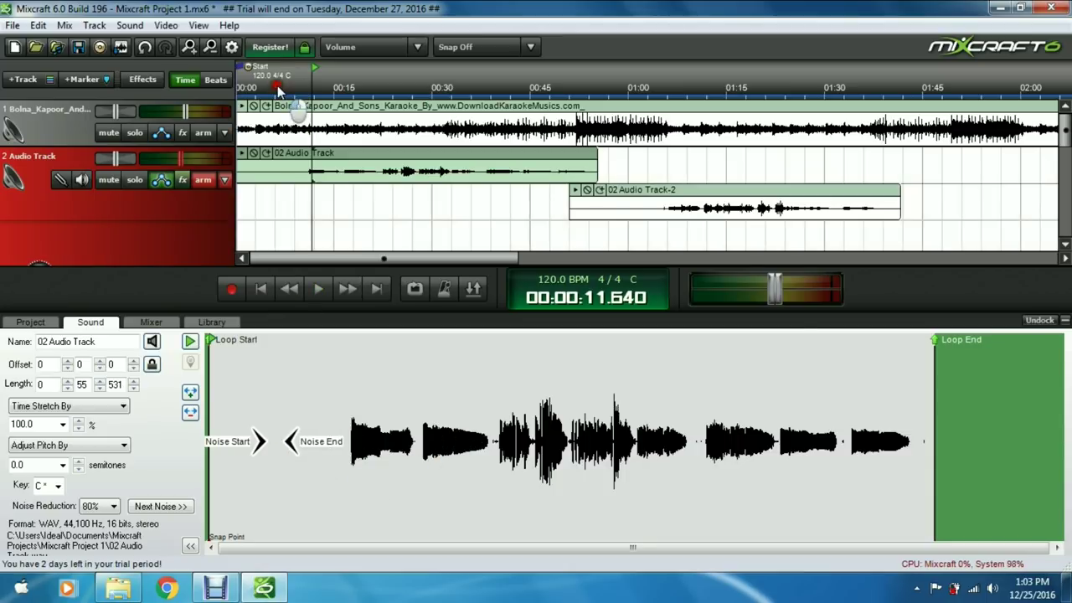
# Step: Trim the start of the 02 Audio Track clip to about 8.5 seconds with a short fade-in, and move its noise end marker to about 5.1 seconds
pyautogui.click(277, 85)
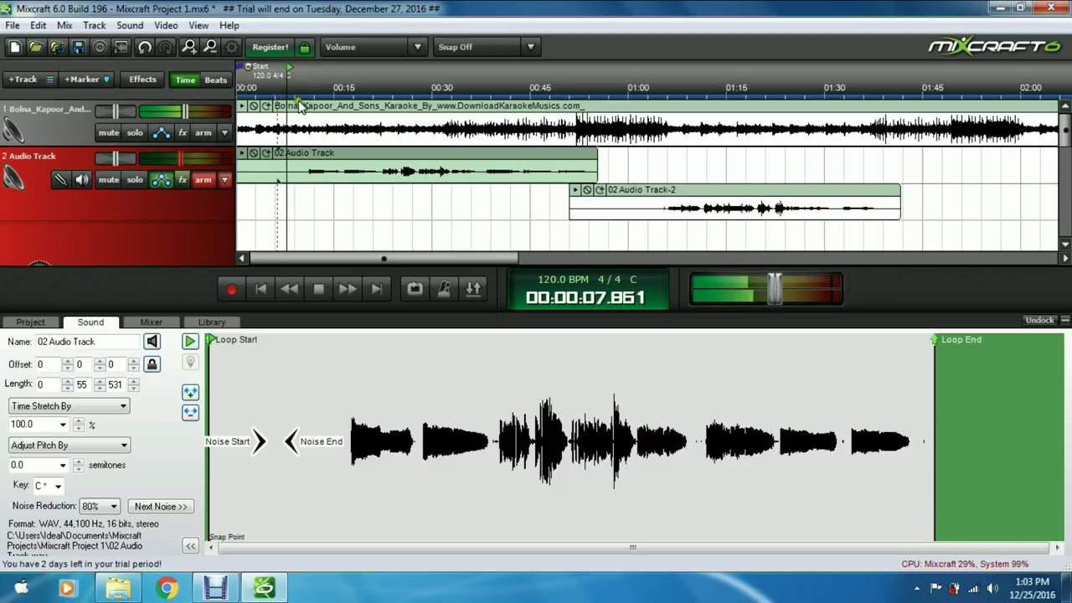
pyautogui.moveTo(249, 165); pyautogui.dragTo(266, 168)
pyautogui.moveTo(295, 165); pyautogui.dragTo(300, 170)
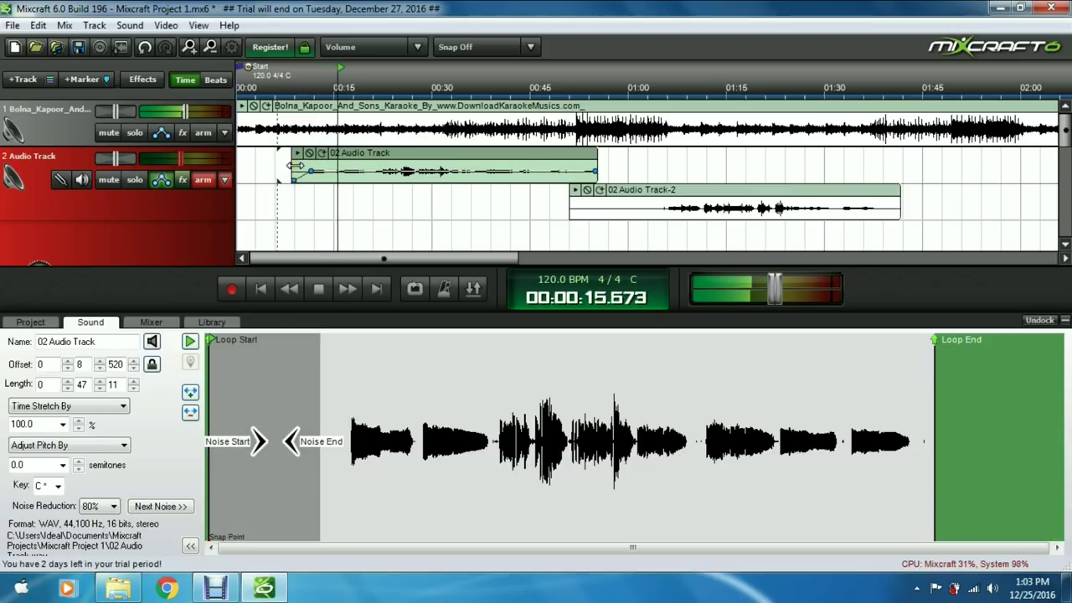
pyautogui.moveTo(292, 442); pyautogui.dragTo(288, 447)
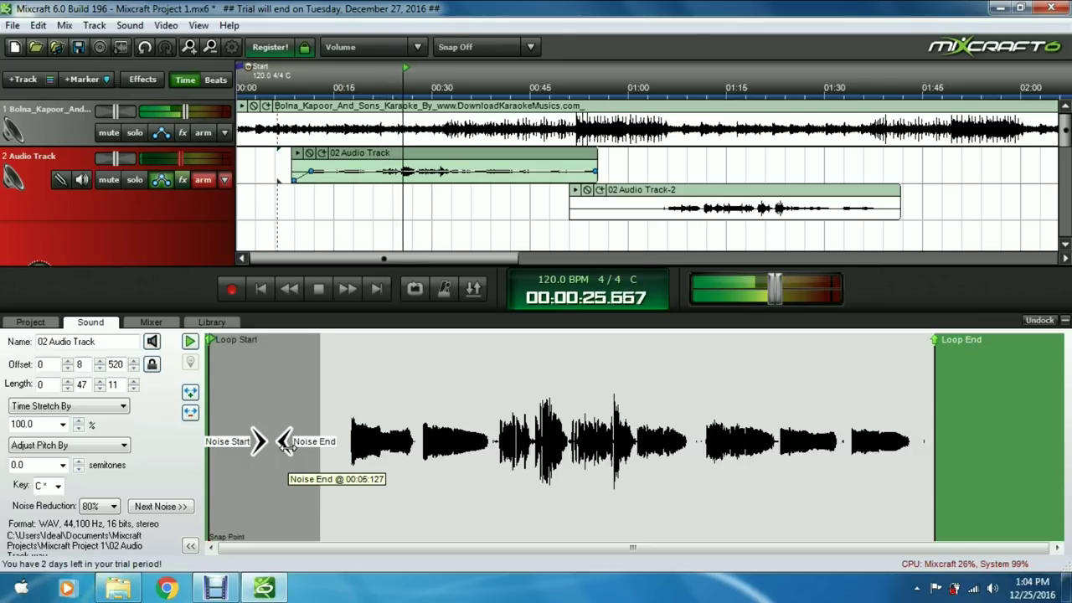
# Step: Play the mix from about 10 seconds, solo and unsolo the 2 Audio Track vocals to compare, and stop playback
pyautogui.click(300, 86)
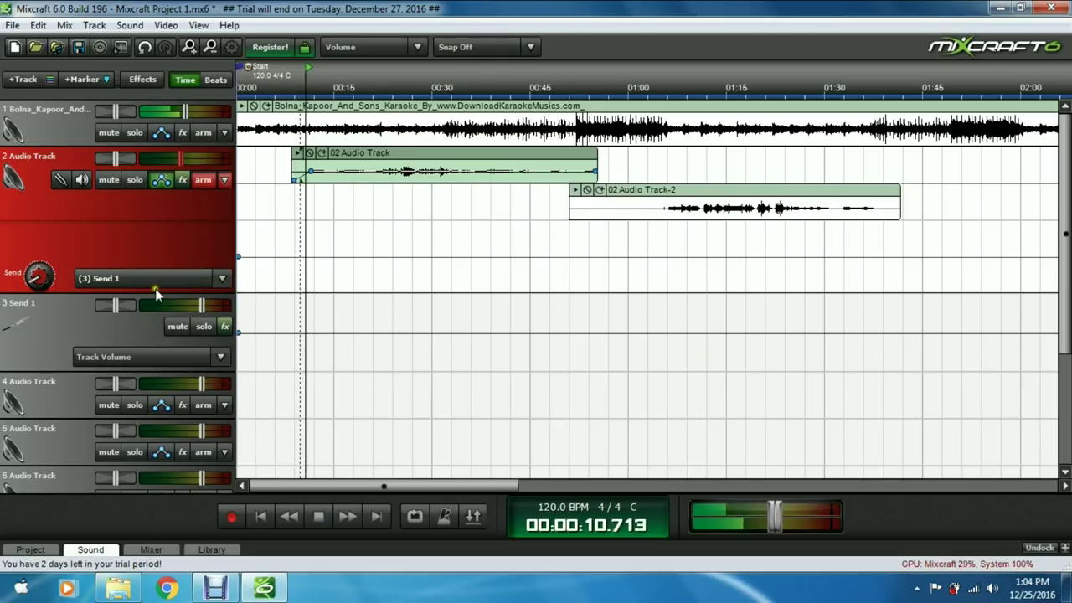
pyautogui.click(134, 179)
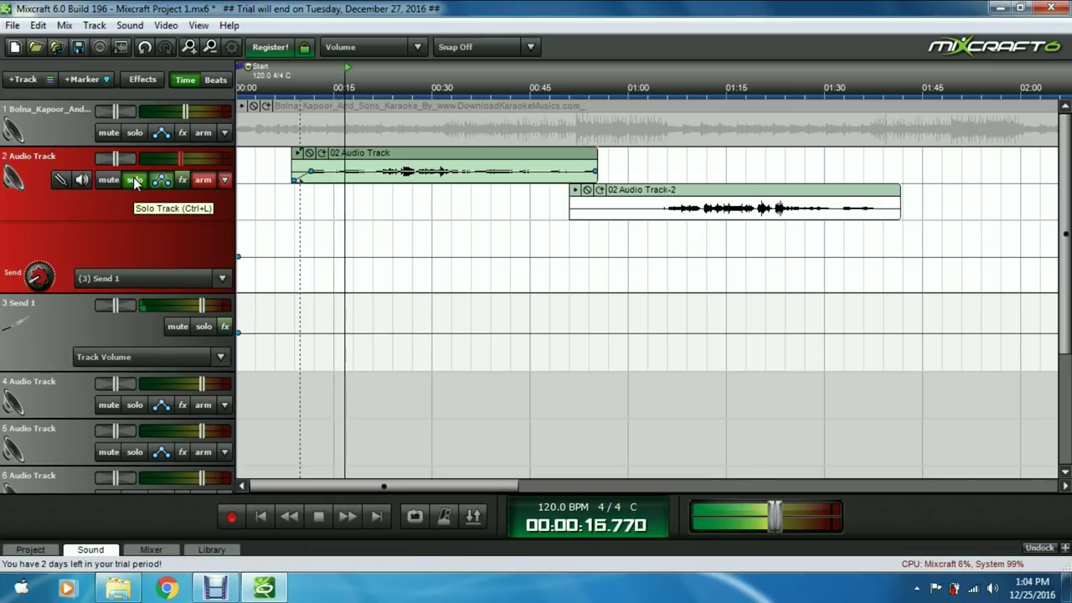
pyautogui.click(134, 181)
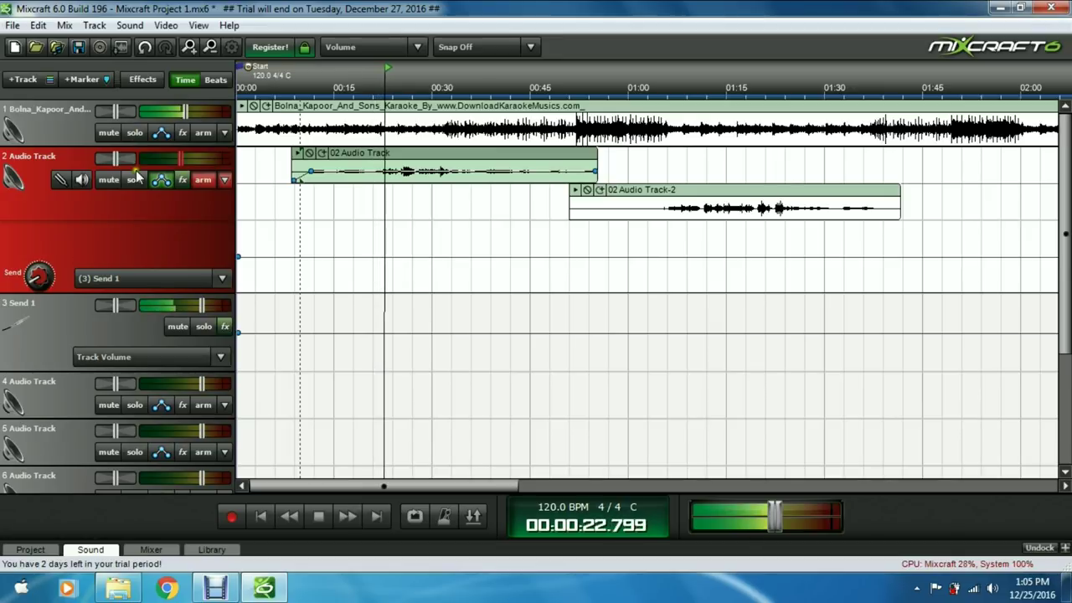
pyautogui.press('space')
# Step: Play the mix from about 58 seconds, briefly soloing the 2 Audio Track vocals to check the 02 Audio Track-2 clip, and stop playback
pyautogui.moveTo(371, 86); pyautogui.dragTo(608, 87)
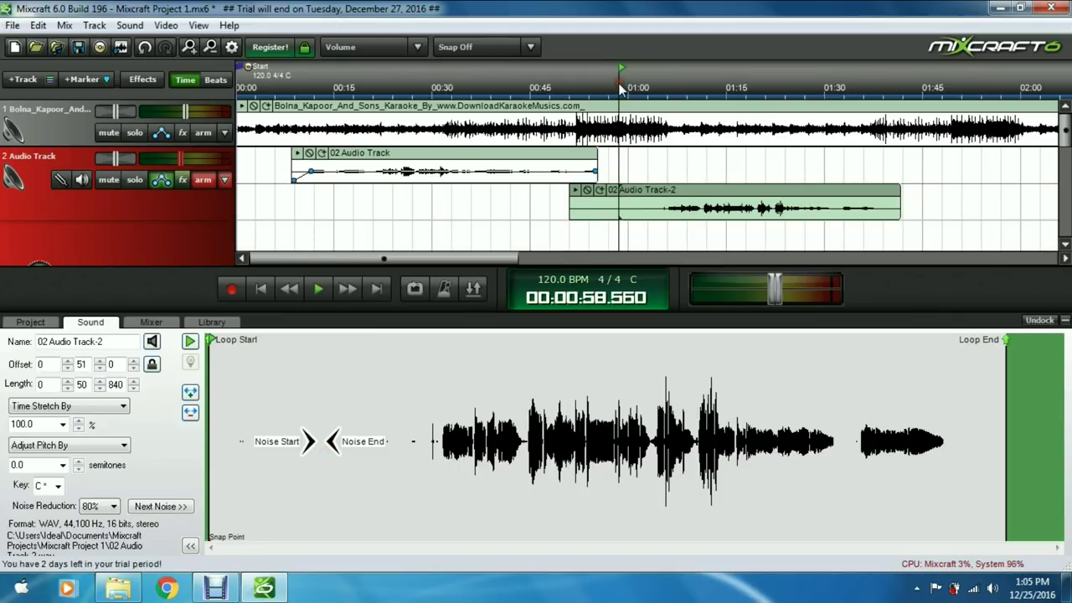
pyautogui.press('space')
pyautogui.click(136, 186)
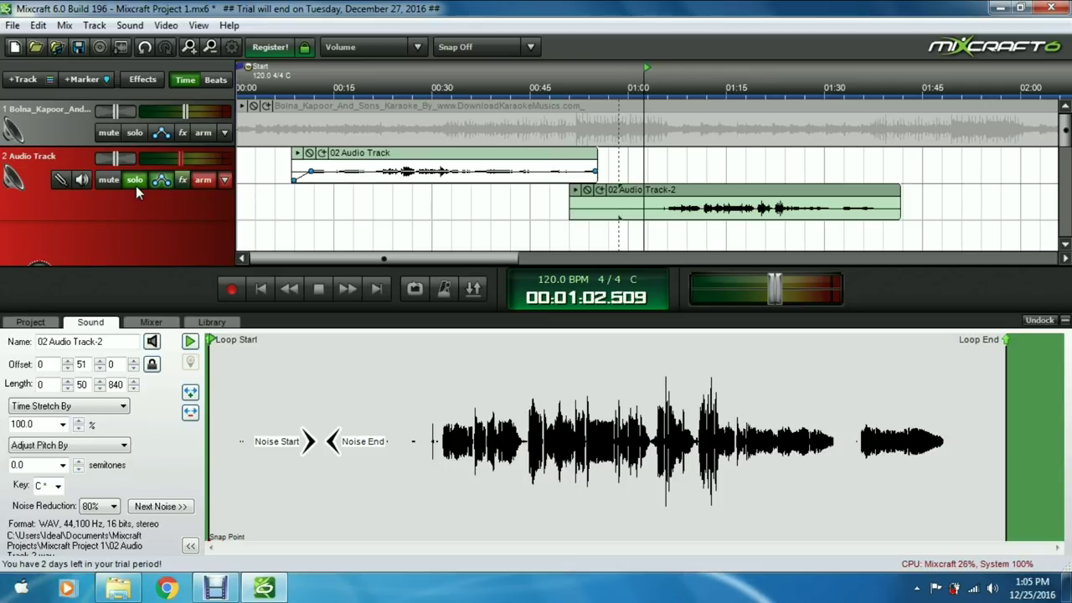
pyautogui.click(134, 179)
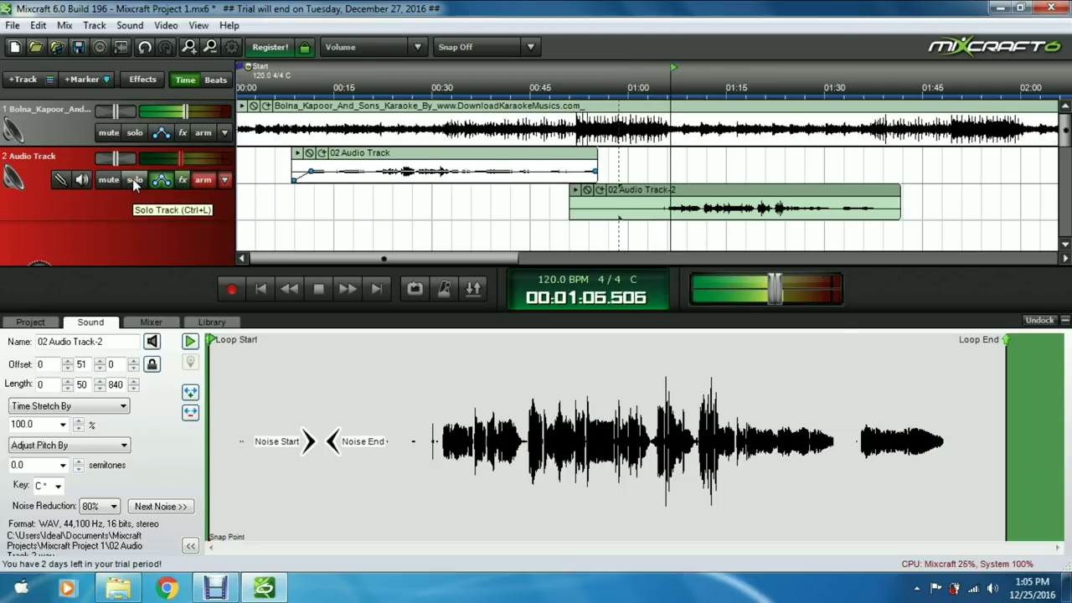
pyautogui.click(1065, 320)
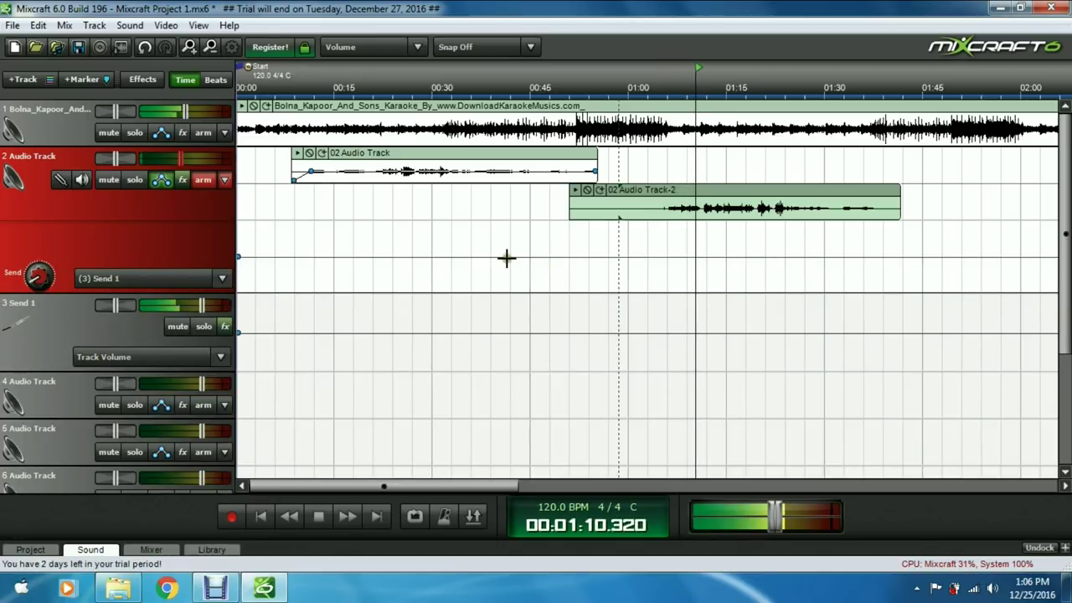
pyautogui.hotkey('ctrl', 'm')
pyautogui.press('Escape')
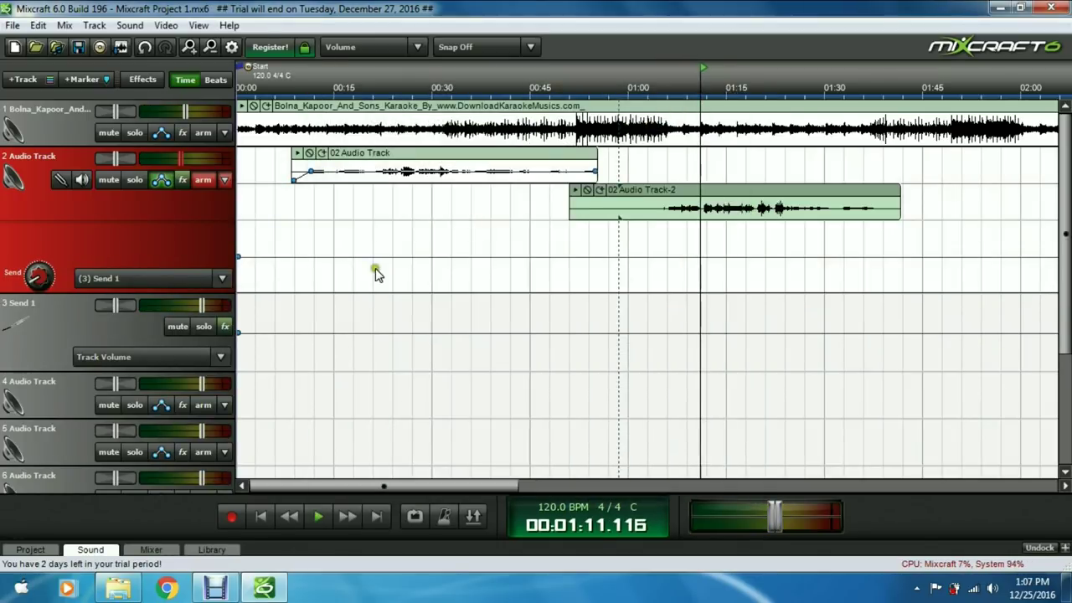
# Step: Save the project and start mixing it down to an MP3 file
pyautogui.click(13, 25)
pyautogui.click(30, 81)
pyautogui.click(13, 25)
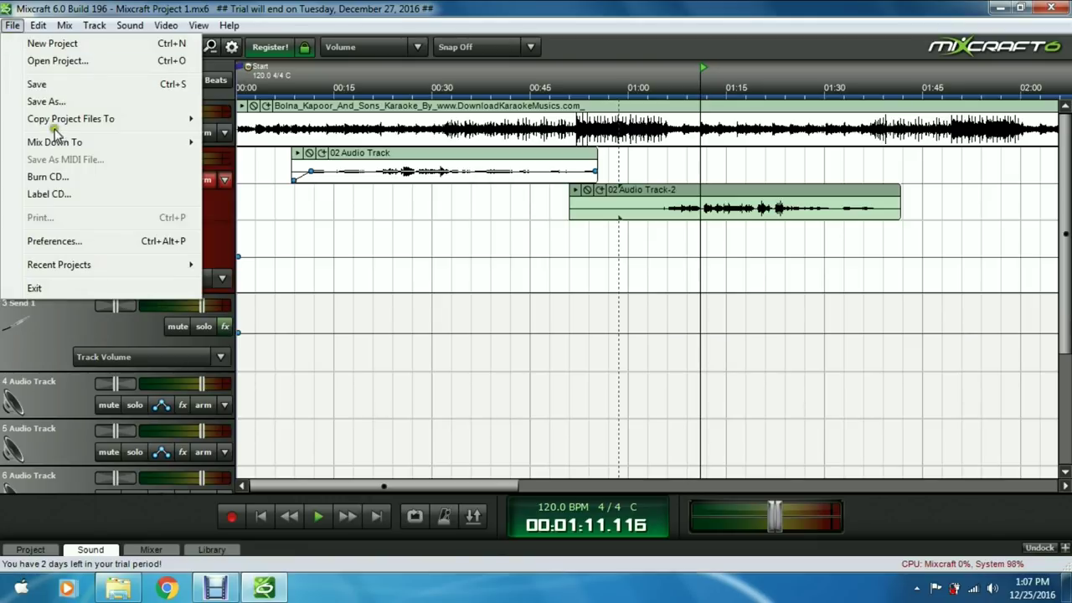
pyautogui.moveTo(85, 144)
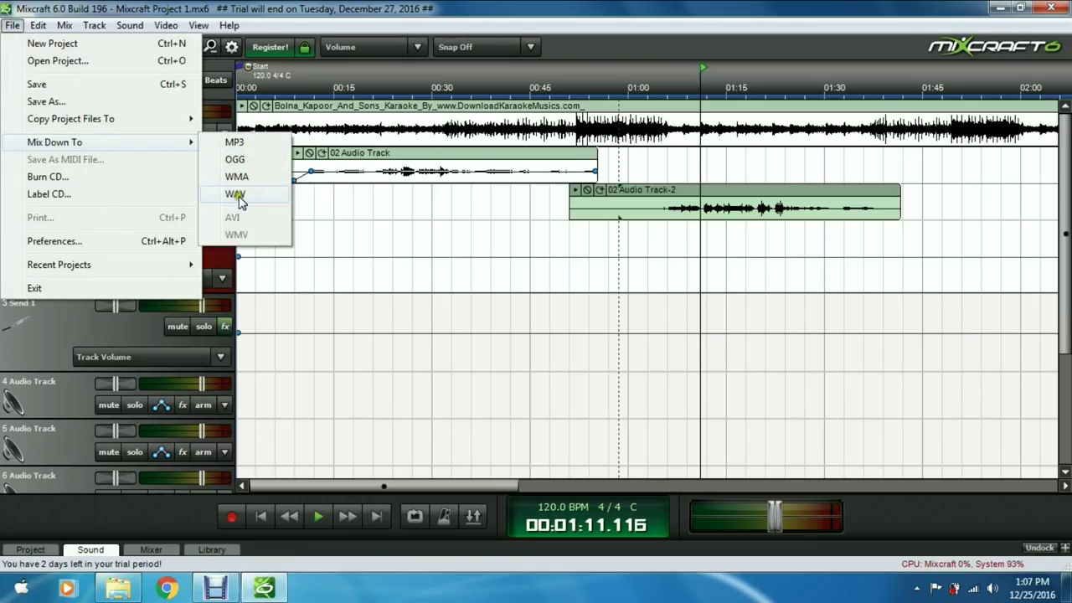
pyautogui.click(235, 143)
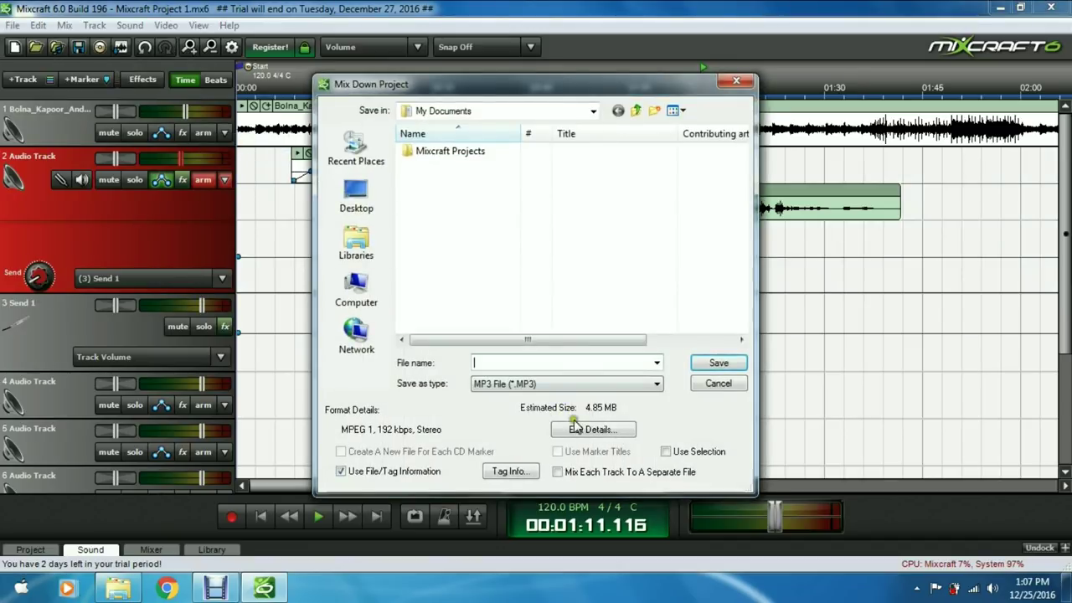
# Step: Keep the MP3 preset at CD Quality (192 kbps, stereo) and export the mixdown to My Documents as "Bolna Cover"
pyautogui.click(594, 429)
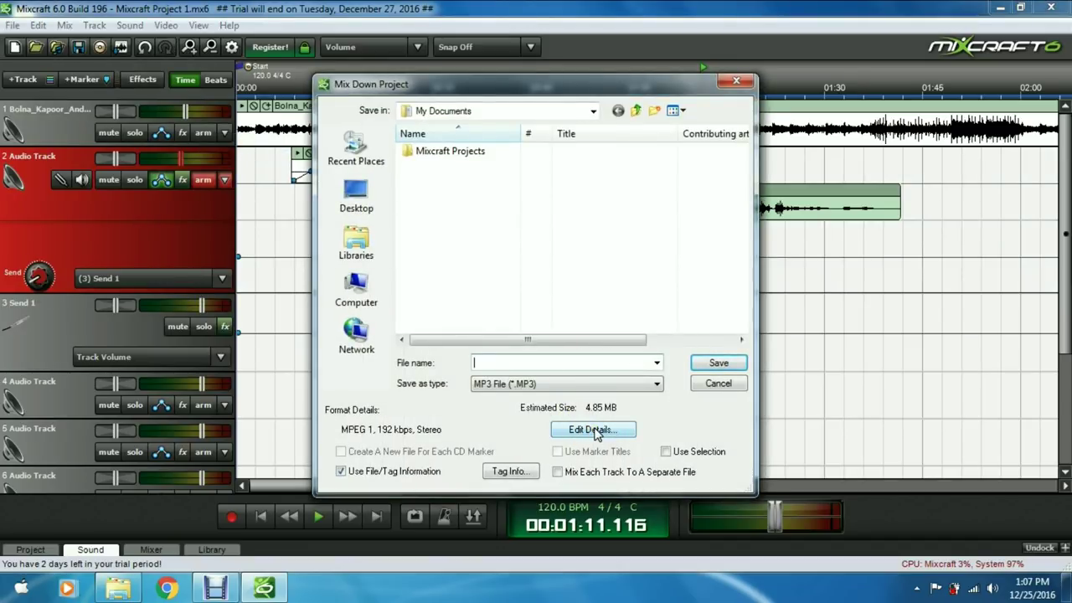
pyautogui.moveTo(592, 271)
pyautogui.mouseDown()
pyautogui.moveTo(571, 272)
pyautogui.moveTo(633, 274)
pyautogui.moveTo(581, 268)
pyautogui.moveTo(592, 269)
pyautogui.mouseUp()
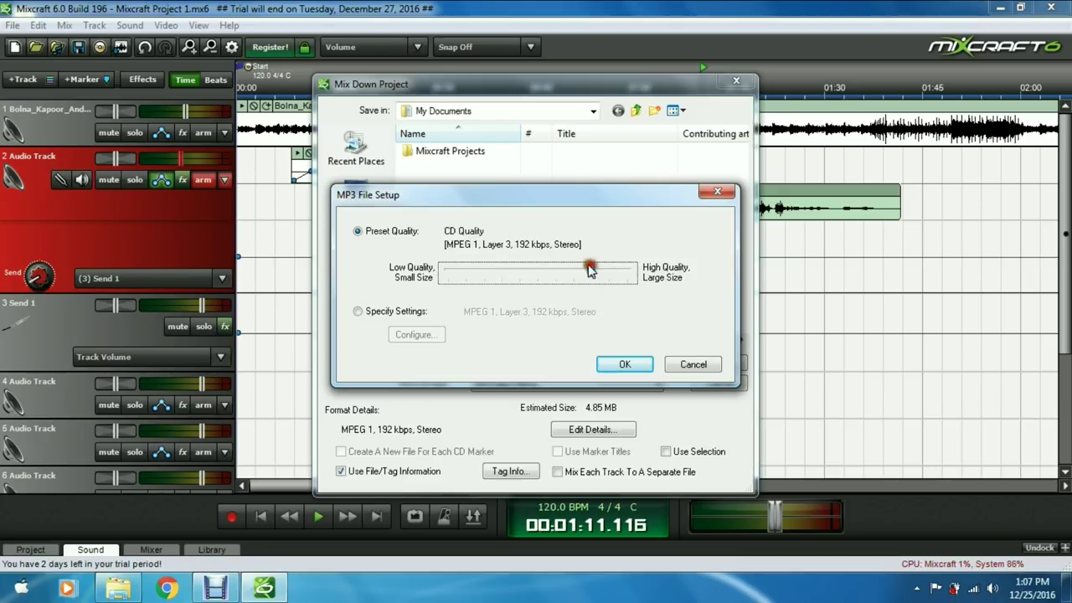
pyautogui.click(625, 364)
pyautogui.click(582, 359)
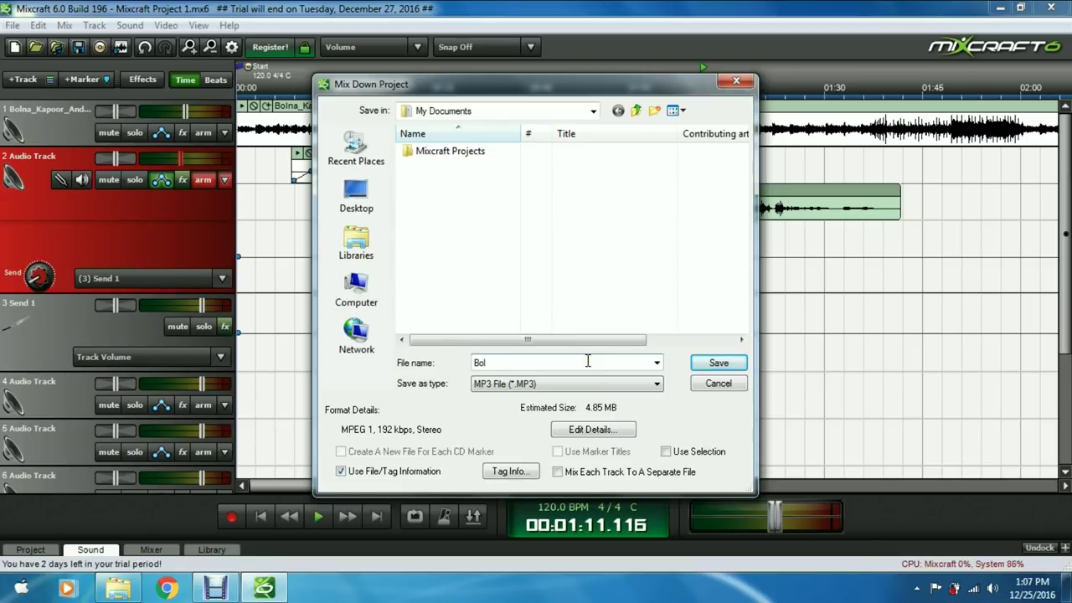
pyautogui.write('Bolna Cover')
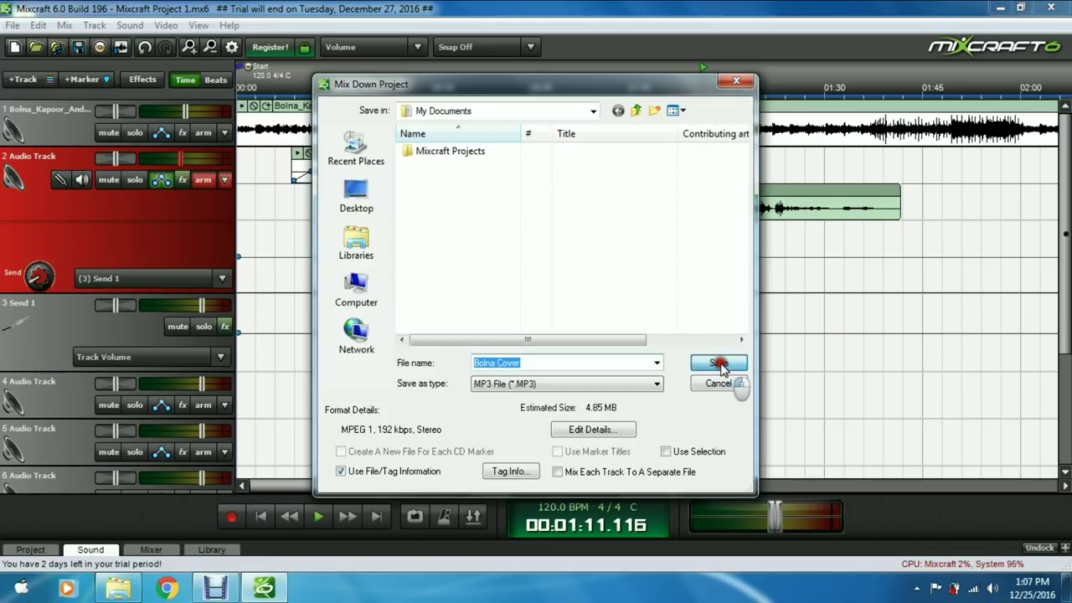
pyautogui.click(719, 365)
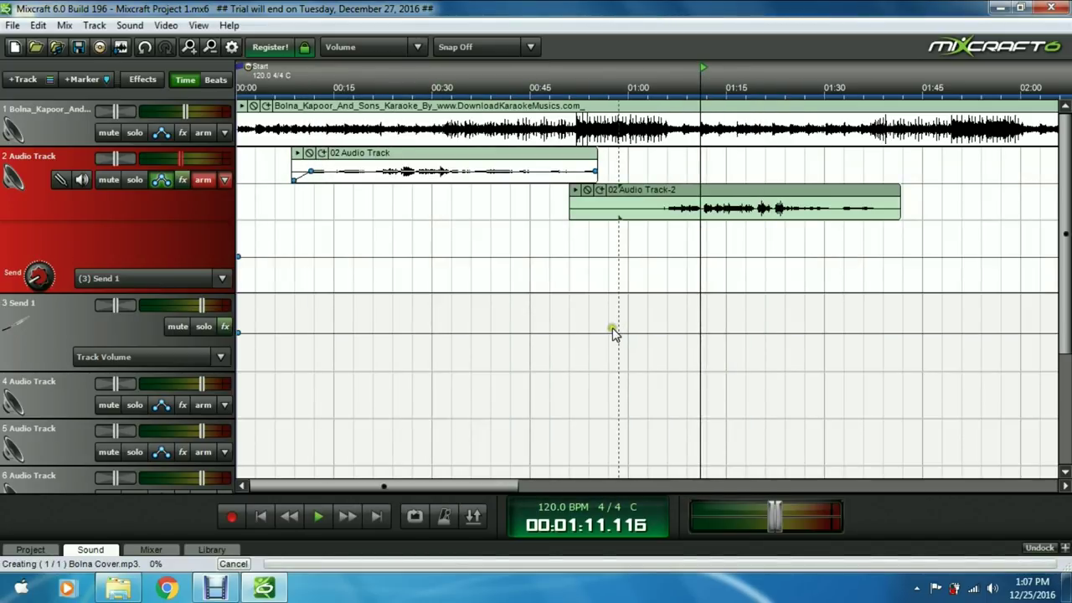